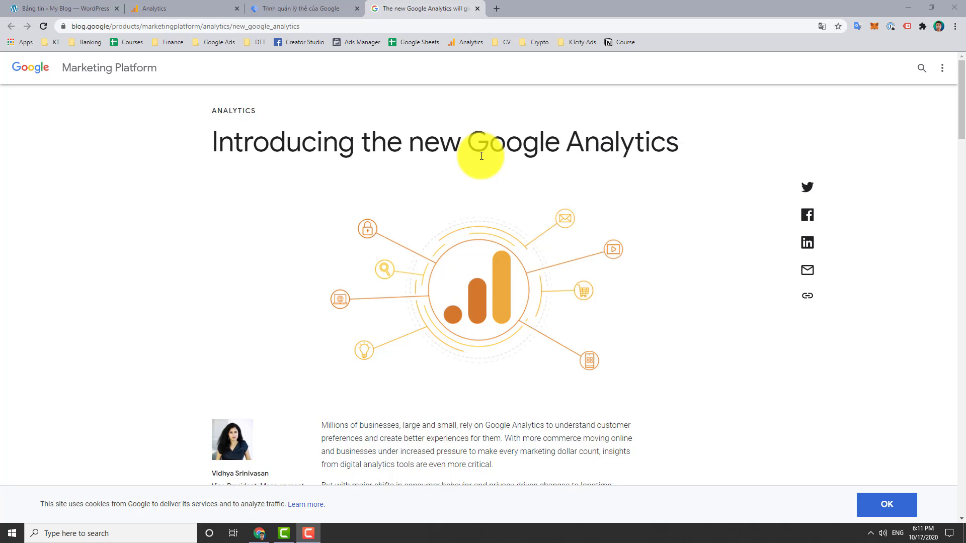
# Switch to the Analytics tab showing the Acquisition overview report
pyautogui.click(161, 8)
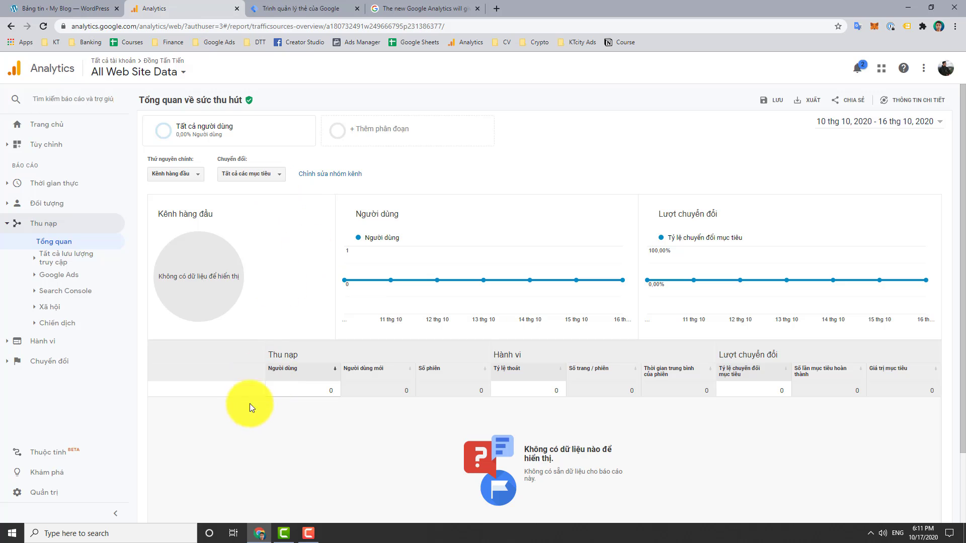
# From Admin, start a new App and web property and continue to its property details
pyautogui.press('F10')
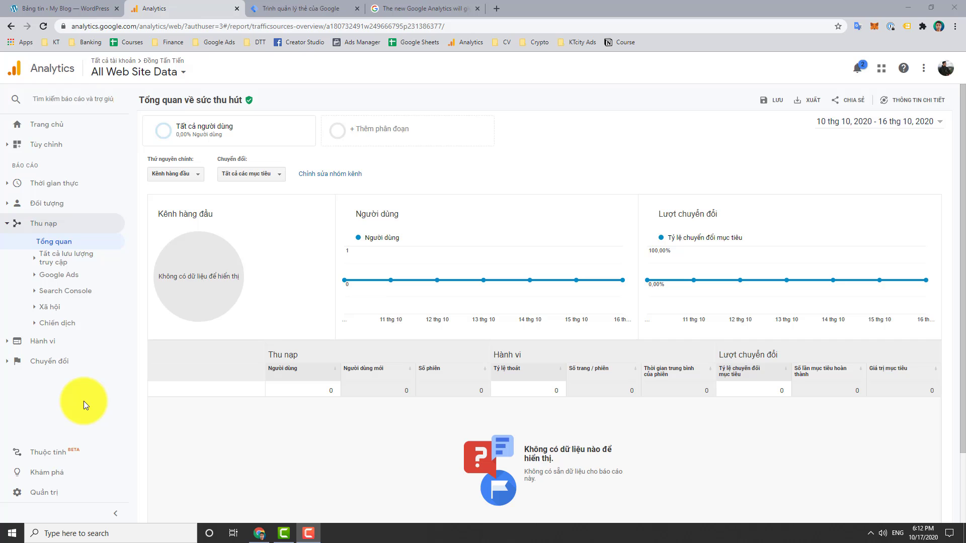
pyautogui.click(64, 500)
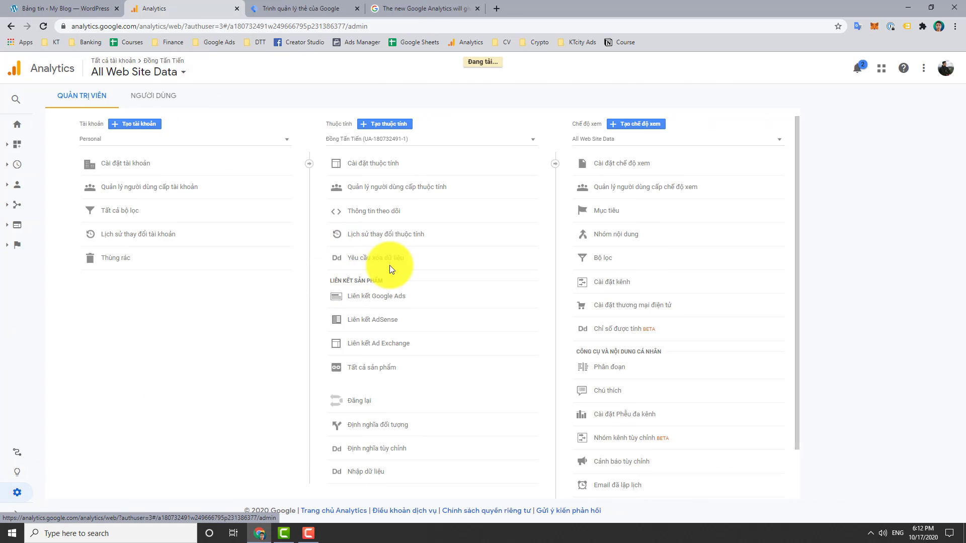
pyautogui.click(395, 124)
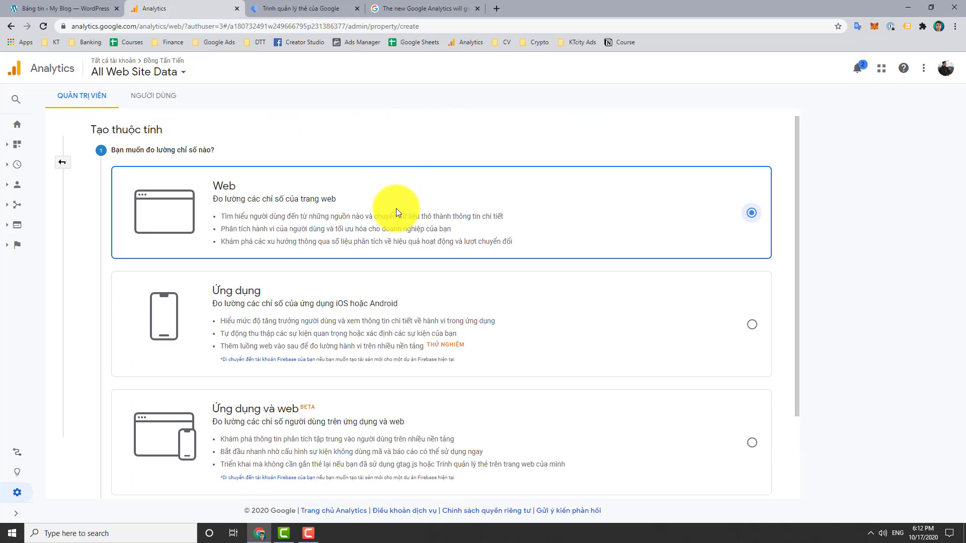
pyautogui.scroll(-2, 468, 332)
pyautogui.click(751, 339)
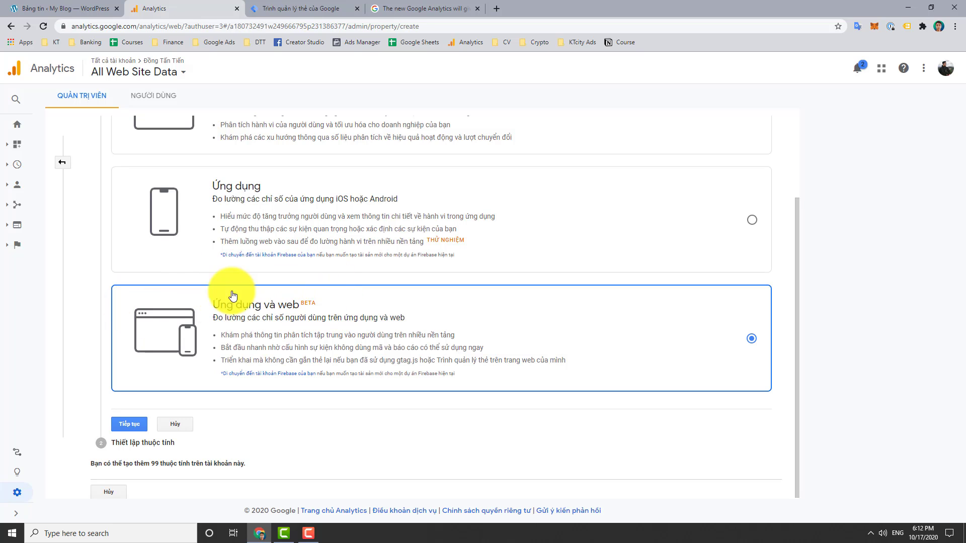
pyautogui.click(134, 422)
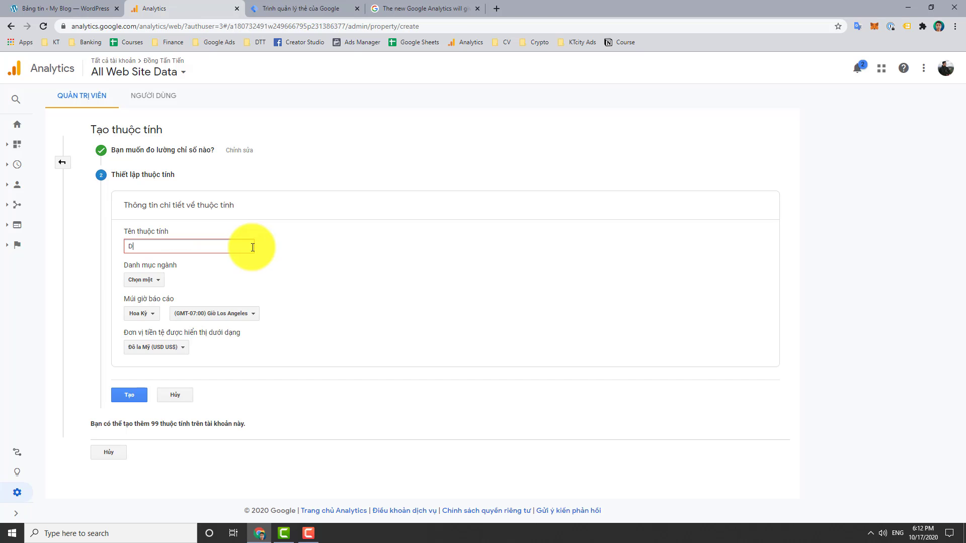
# Name the property 'GA mới', set industry to Nghệ thuật và giải trí and country to Việt Nam
pyautogui.write('GA mới')
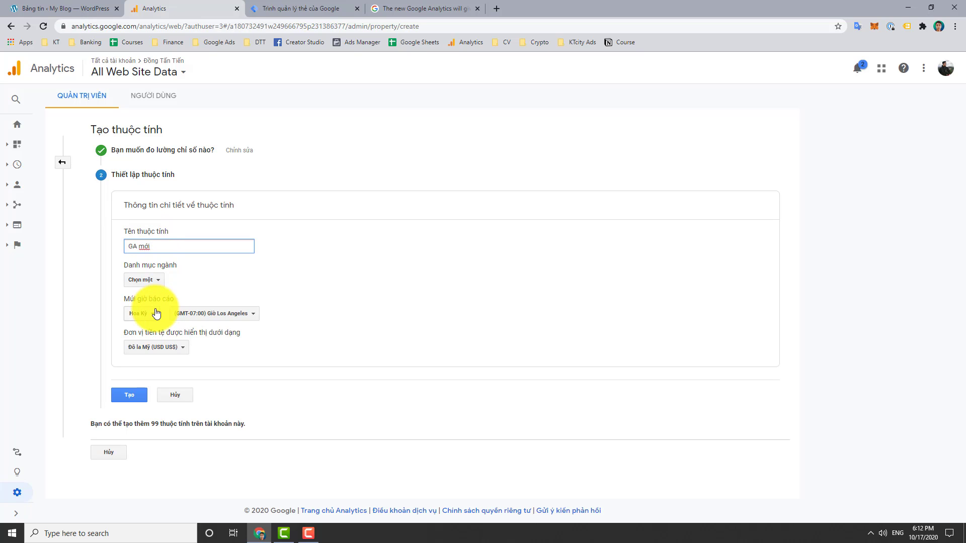
pyautogui.click(160, 279)
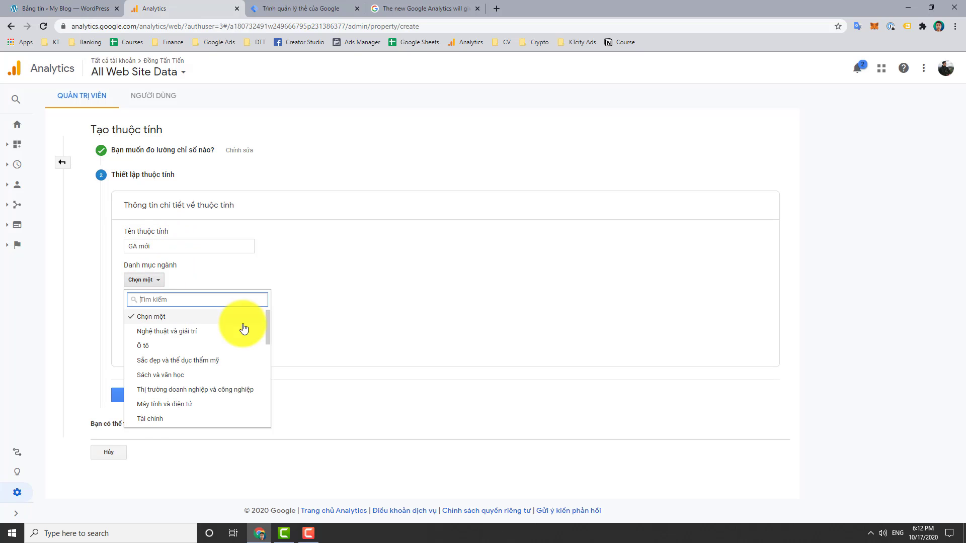
pyautogui.click(191, 334)
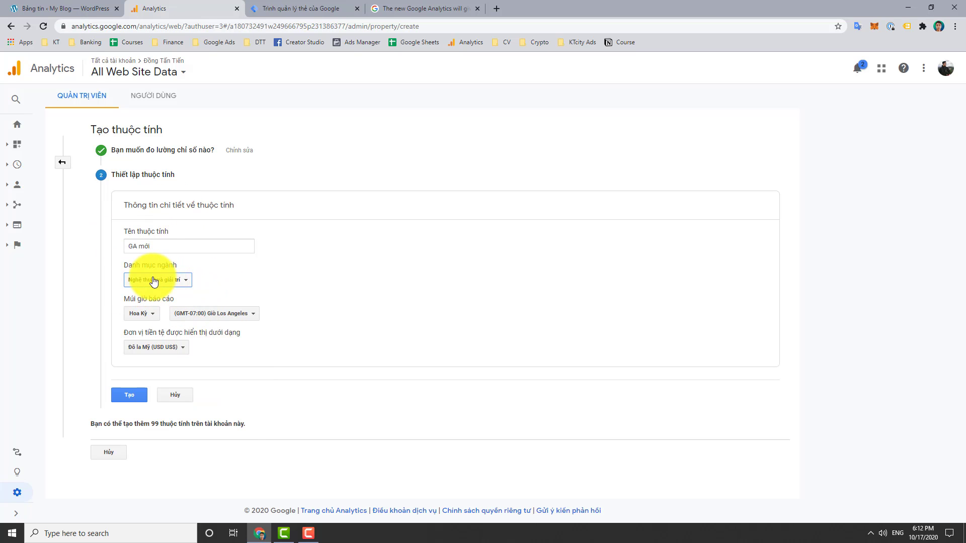
pyautogui.click(145, 318)
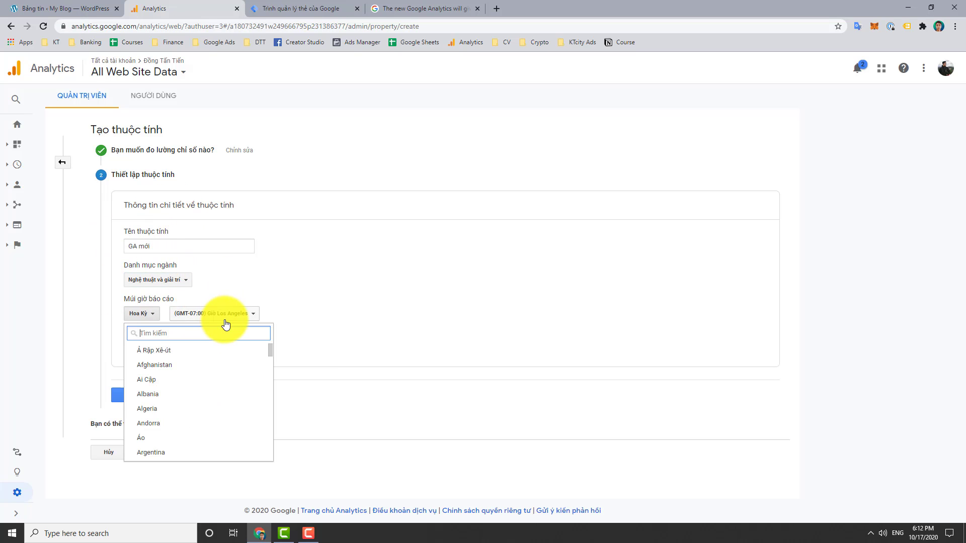
pyautogui.write('việt')
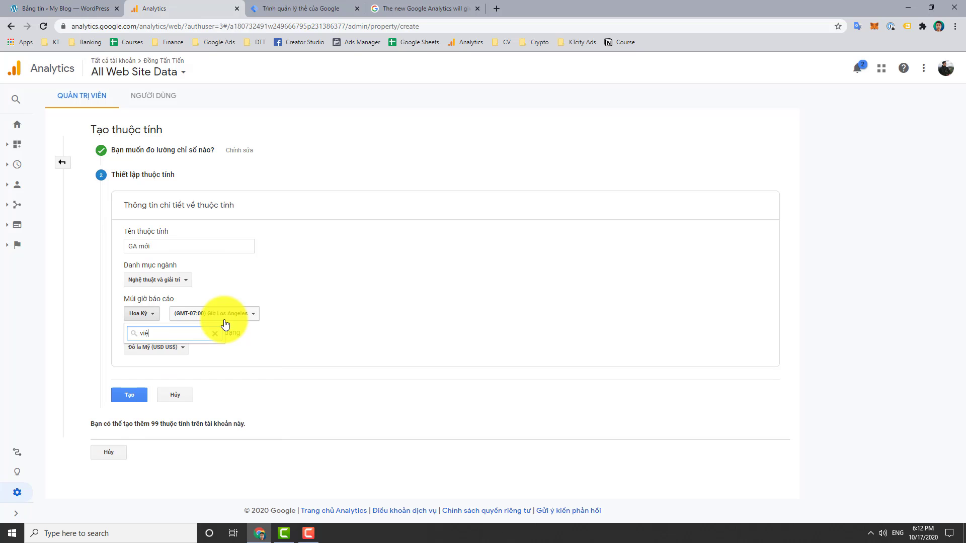
pyautogui.click(176, 351)
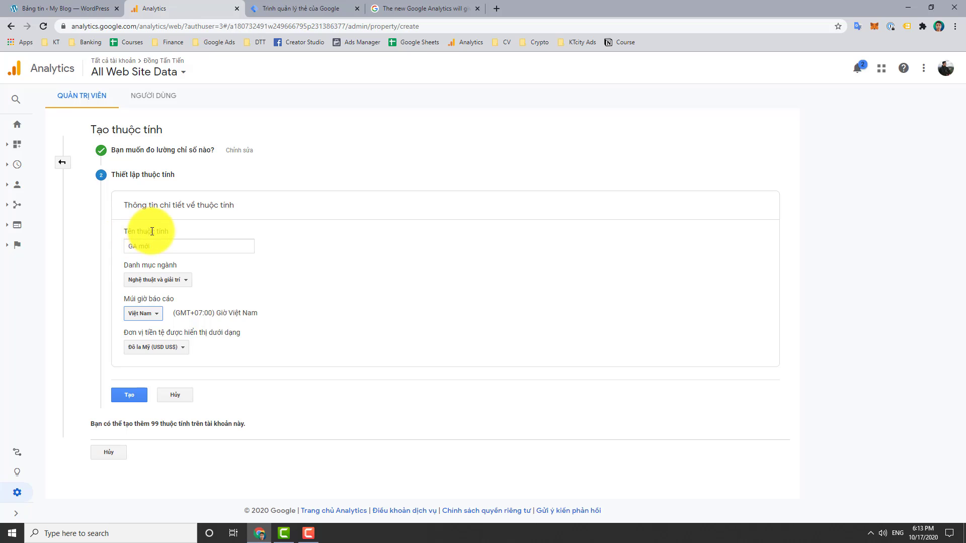
# Rename the property to 'Đồng Tấn Tiến (new)', keeping the chosen industry
pyautogui.moveTo(183, 245); pyautogui.dragTo(77, 249)
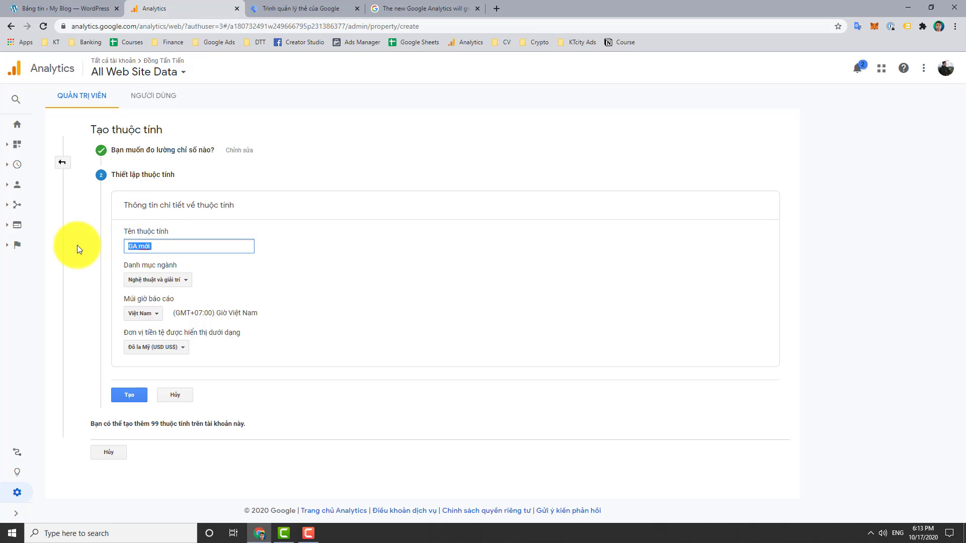
pyautogui.write('Ddoofng')
pyautogui.press('BackSpace')
pyautogui.press('BackSpace')
pyautogui.press('BackSpace')
pyautogui.press('BackSpace')
pyautogui.press('BackSpace')
pyautogui.press('BackSpace')
pyautogui.press('BackSpace')
pyautogui.write('Điki')
pyautogui.press('BackSpace')
pyautogui.press('BackSpace')
pyautogui.press('BackSpace')
pyautogui.press('BackSpace')
pyautogui.write('Đồng Tấn Tiến (new)')
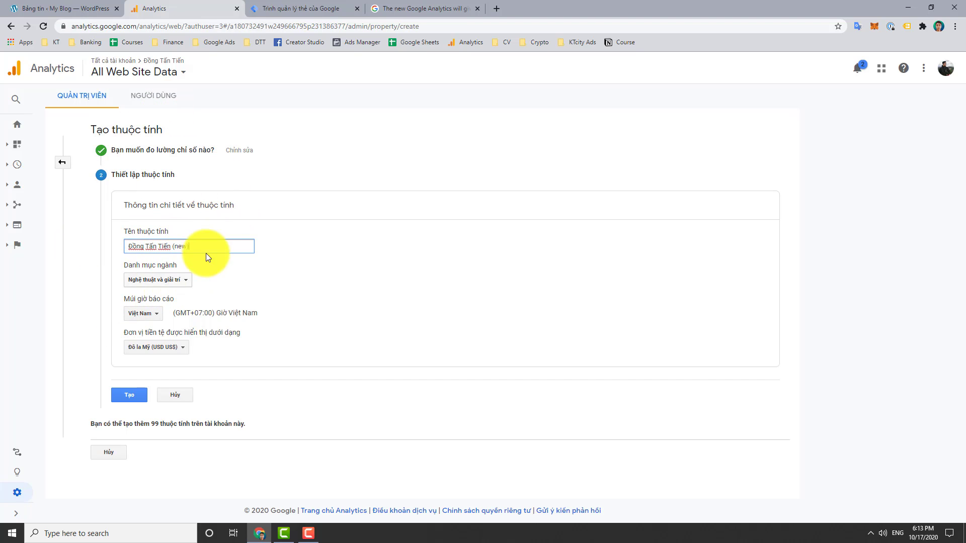
pyautogui.click(183, 279)
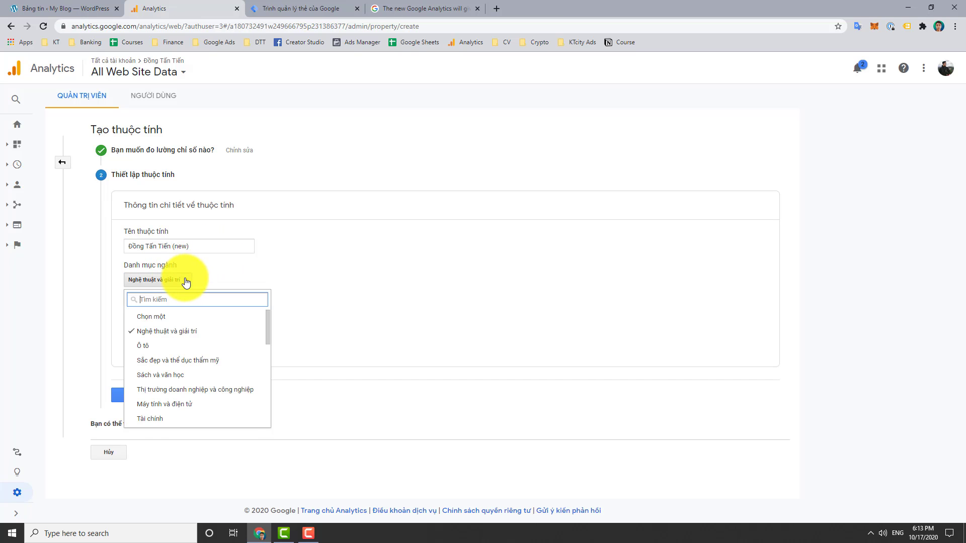
pyautogui.click(182, 279)
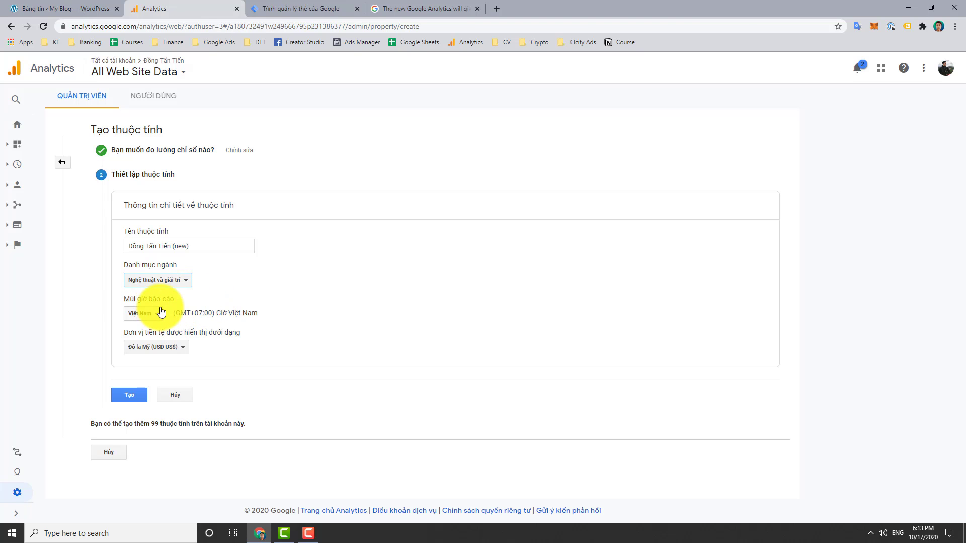
# Set the currency to Đồng Việt Nam (VND ₫) and create the property
pyautogui.click(182, 346)
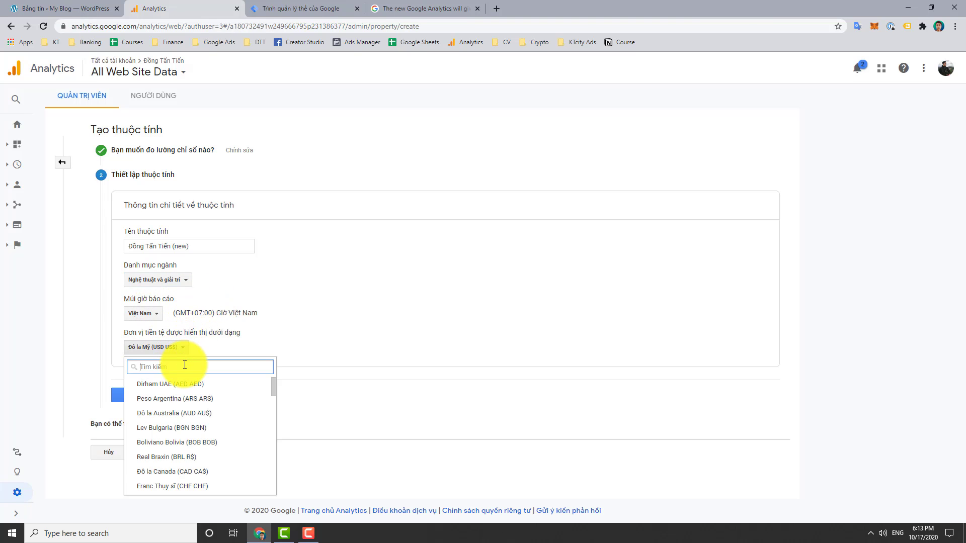
pyautogui.write('vi')
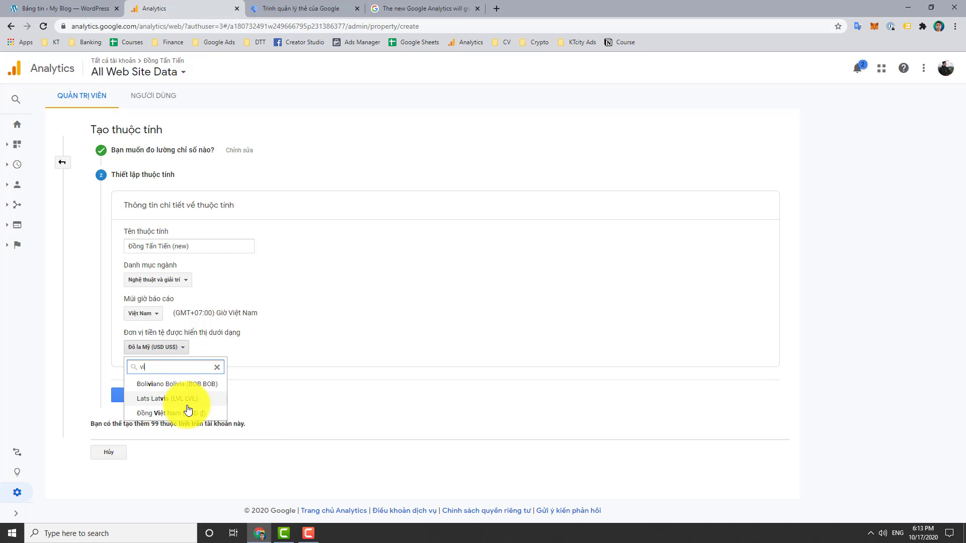
pyautogui.click(188, 411)
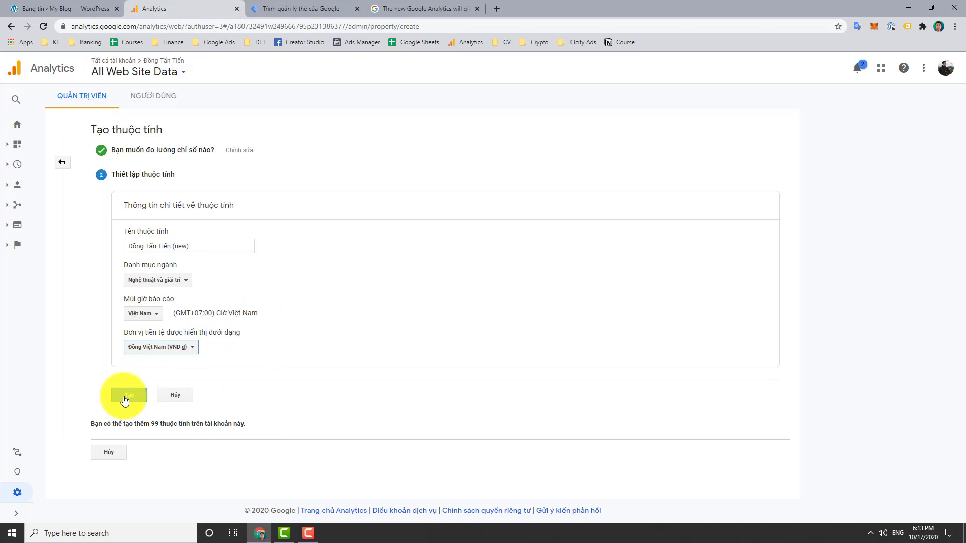
pyautogui.click(127, 396)
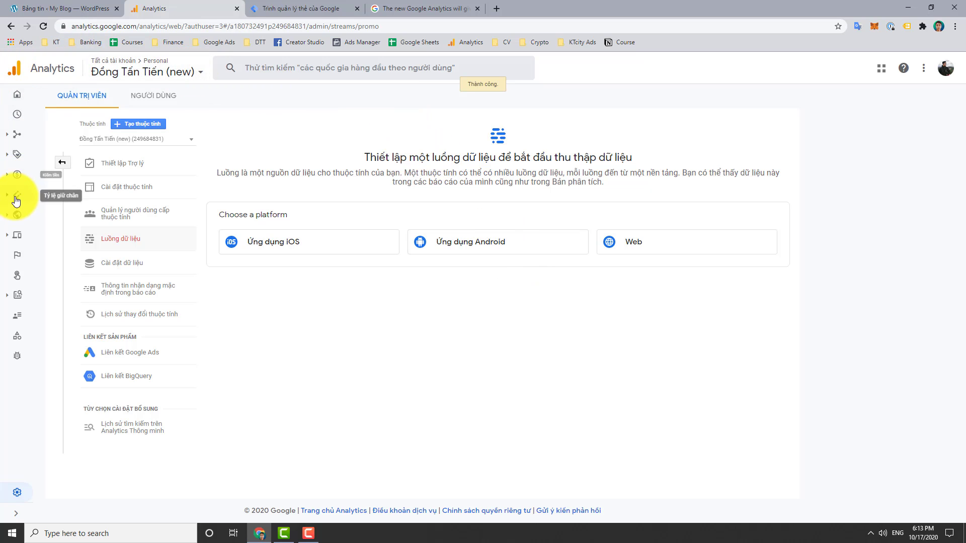
# Choose the Web platform for the new property's data stream
pyautogui.moveTo(59, 129)
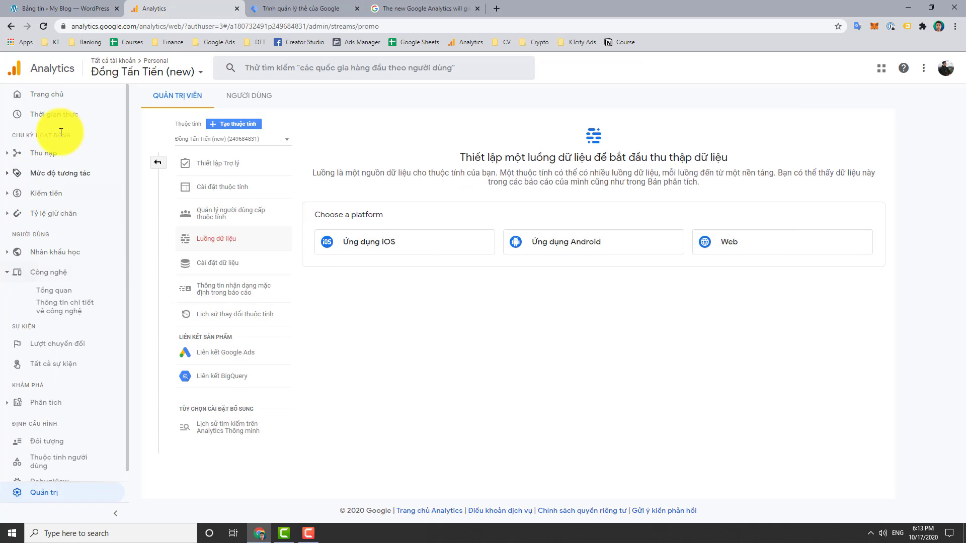
pyautogui.scroll(-1, 43, 332)
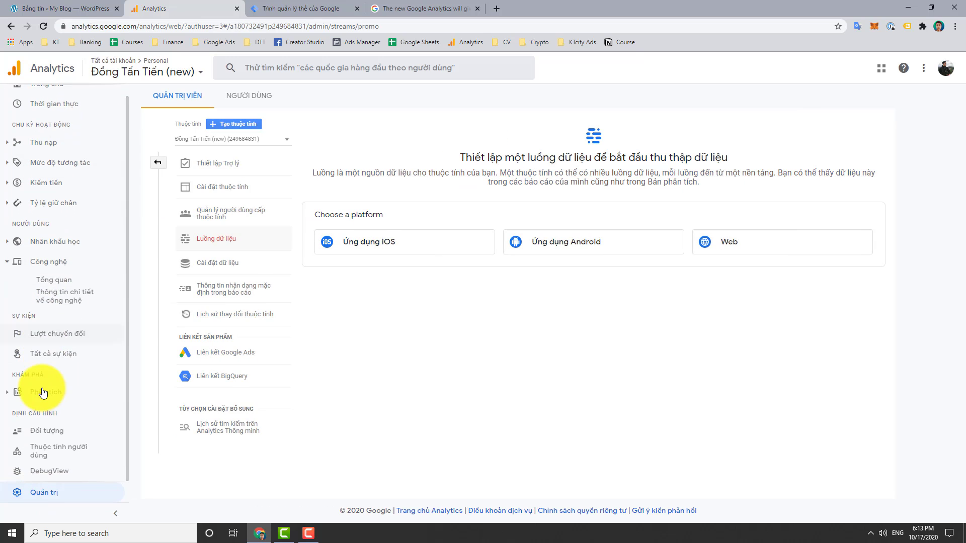
pyautogui.scroll(1, 60, 223)
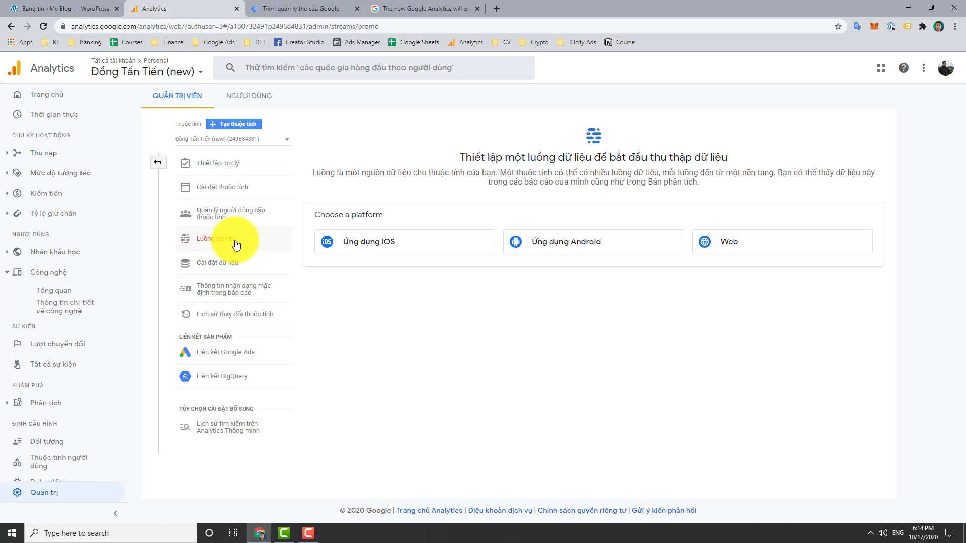
pyautogui.click(727, 252)
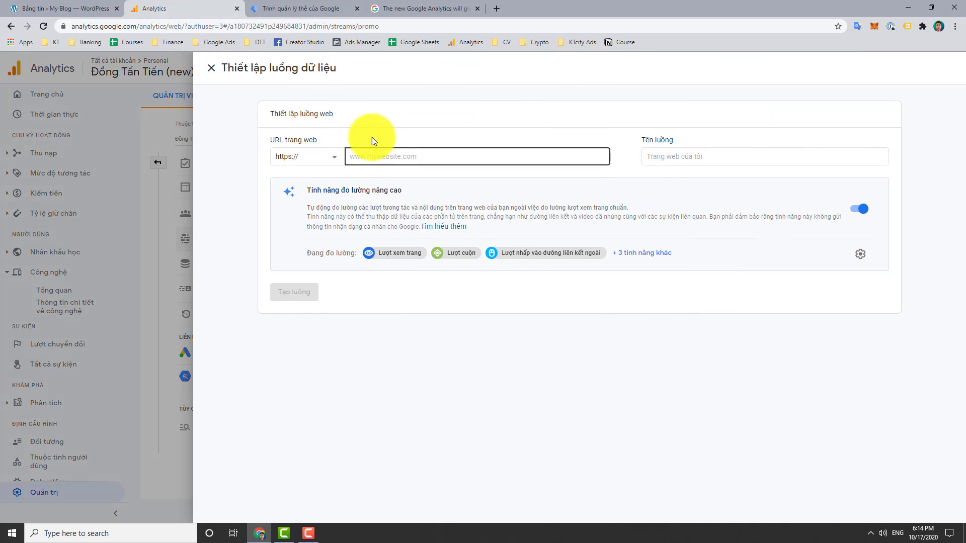
pyautogui.click(336, 157)
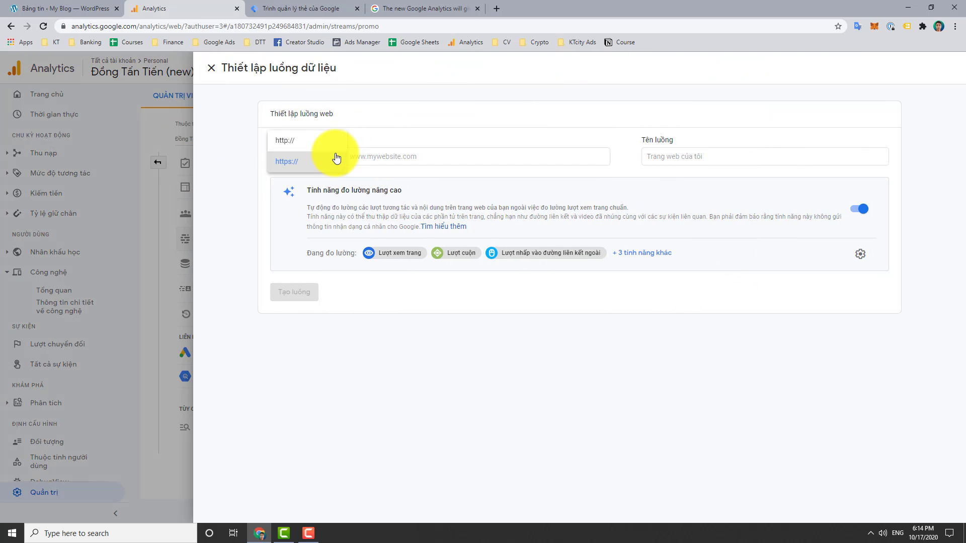
pyautogui.click(312, 162)
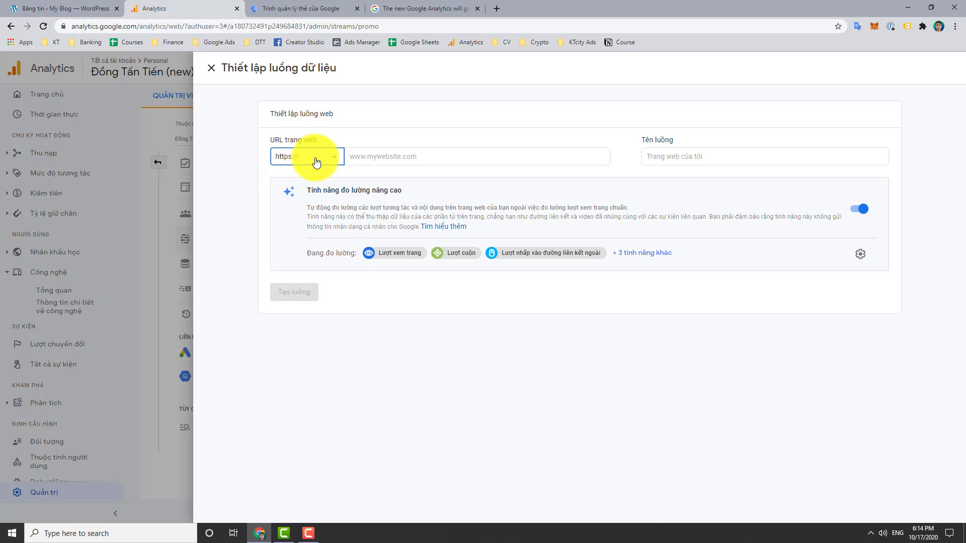
pyautogui.click(316, 158)
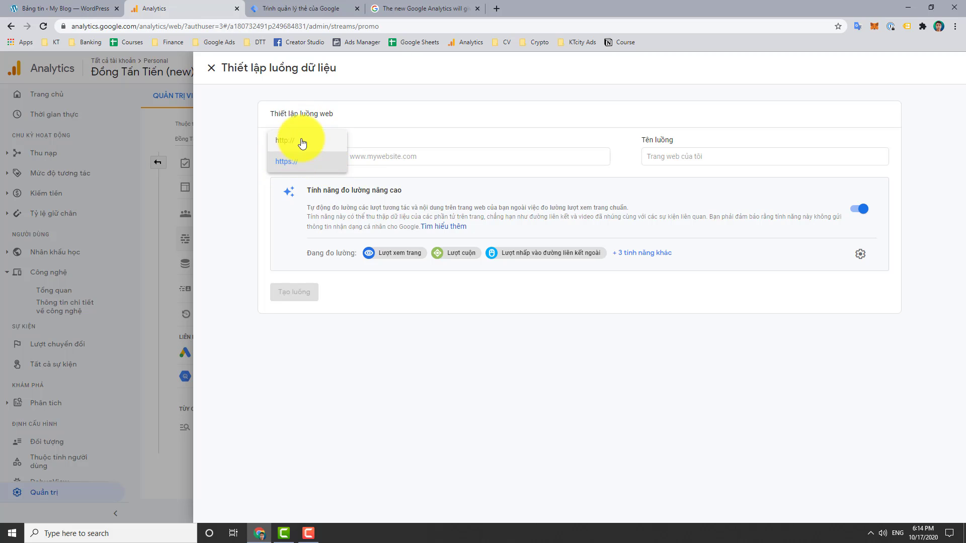
pyautogui.click(390, 157)
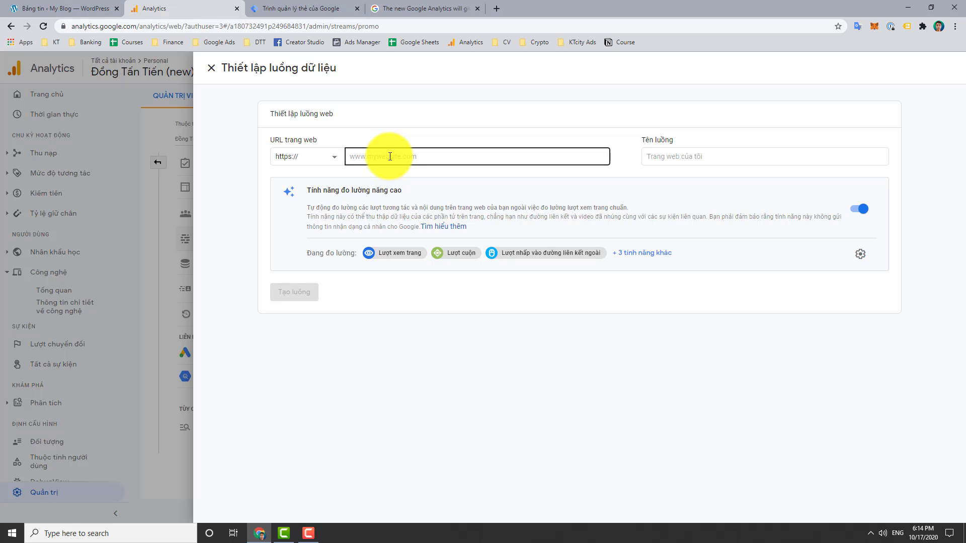
pyautogui.write('dongta')
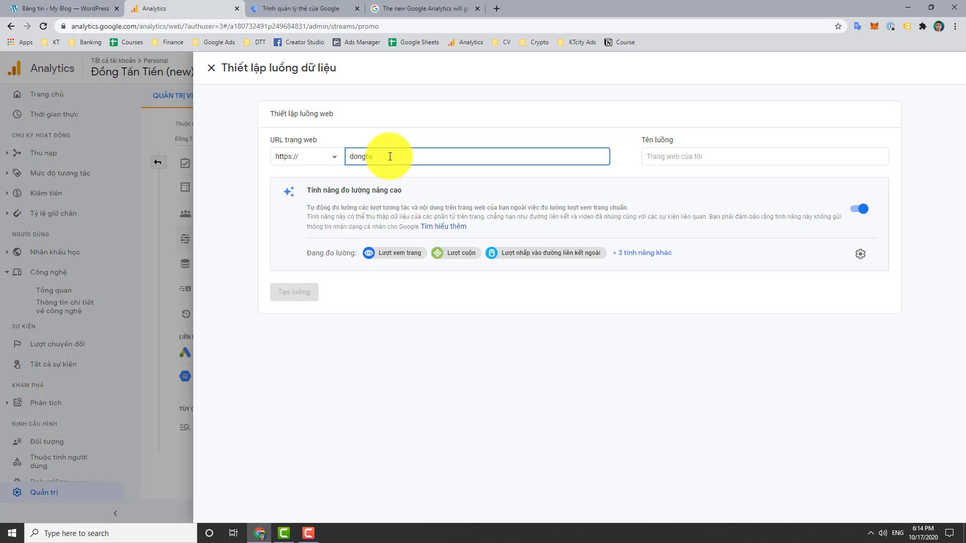
pyautogui.write('ntien.com')
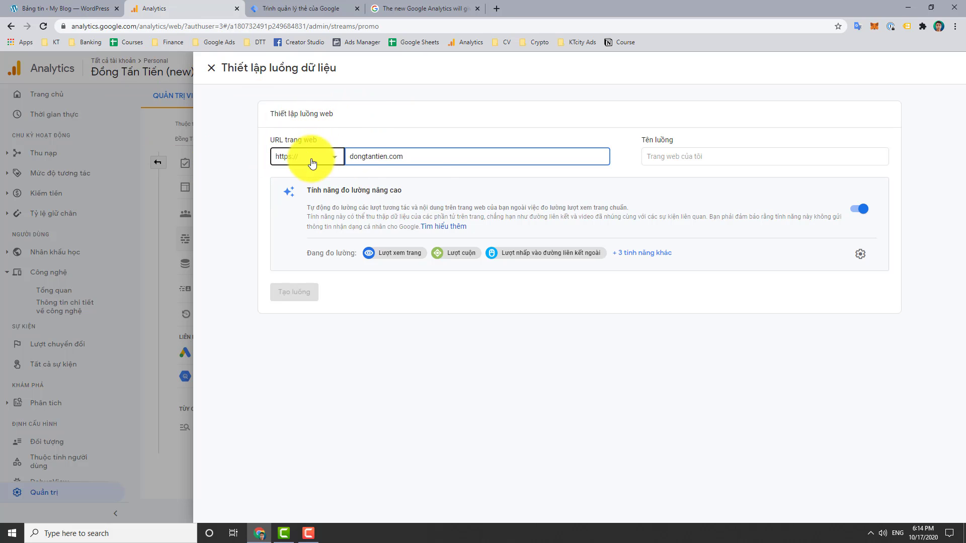
pyautogui.click(730, 153)
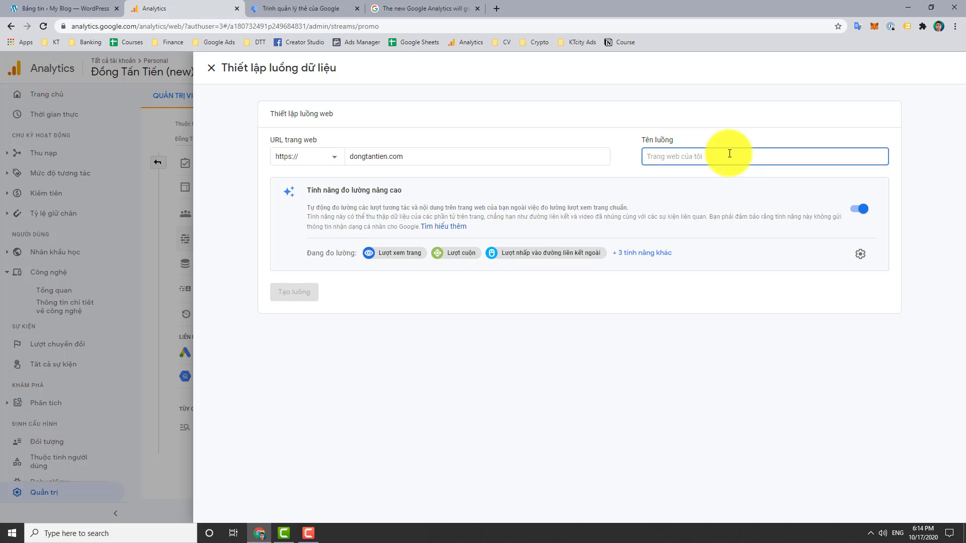
pyautogui.write('Đồ')
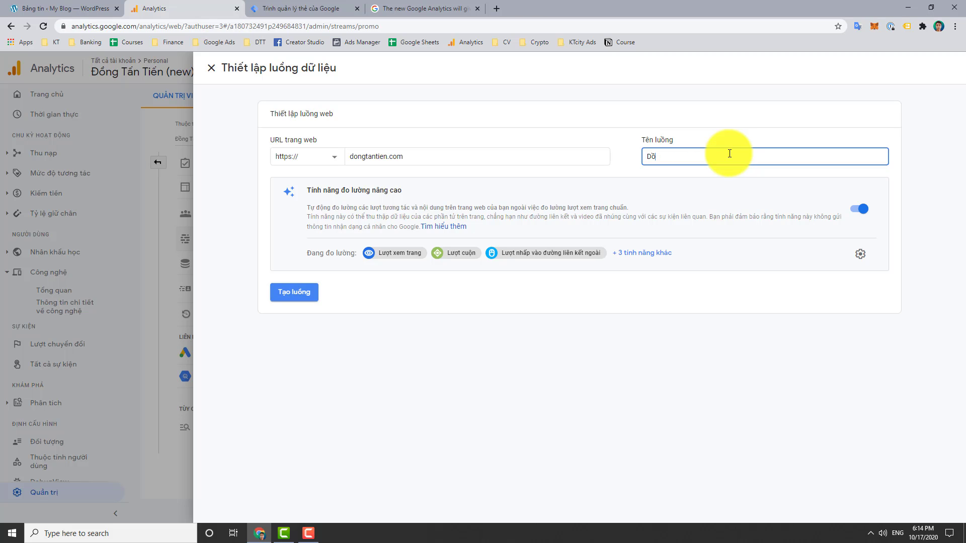
pyautogui.write('ng Tấn Tiên')
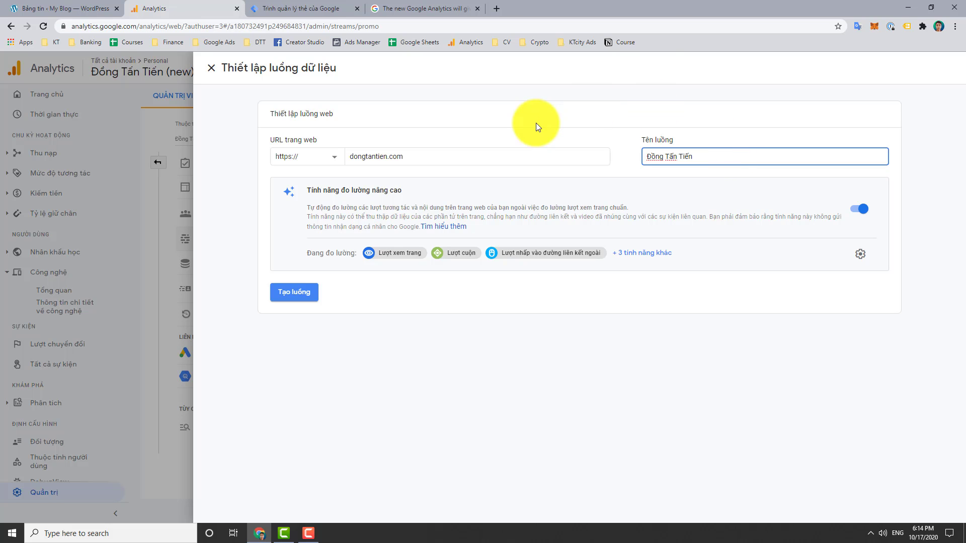
# Create the web data stream, then go to the Tag Manager accounts page
pyautogui.click(305, 297)
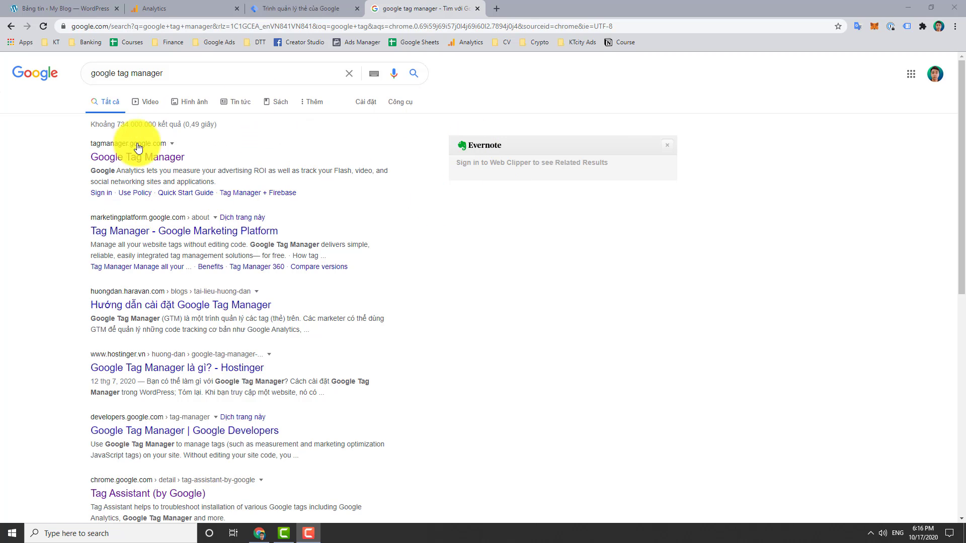
pyautogui.click(292, 7)
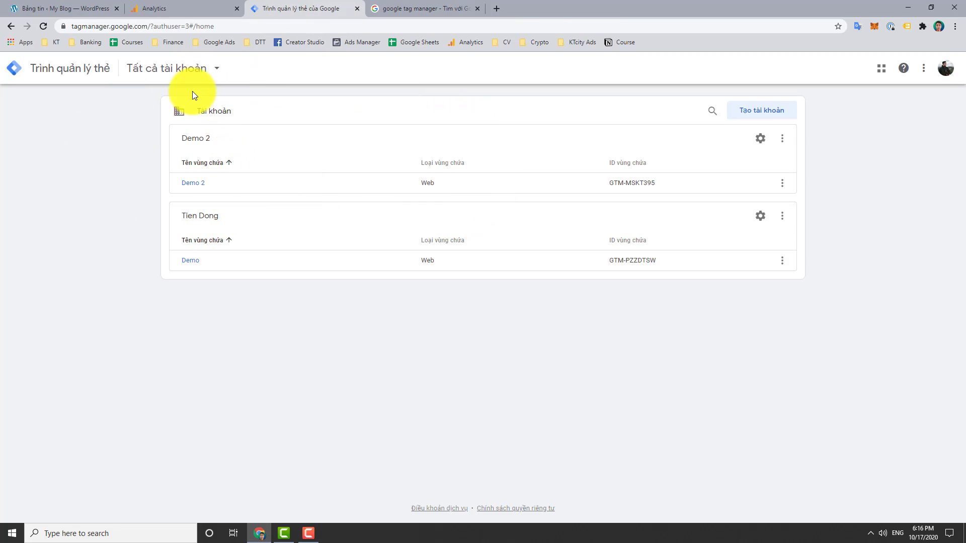
# Start a new Tag Manager account named Đồng Tấn Tiến with country Việt Nam
pyautogui.click(773, 113)
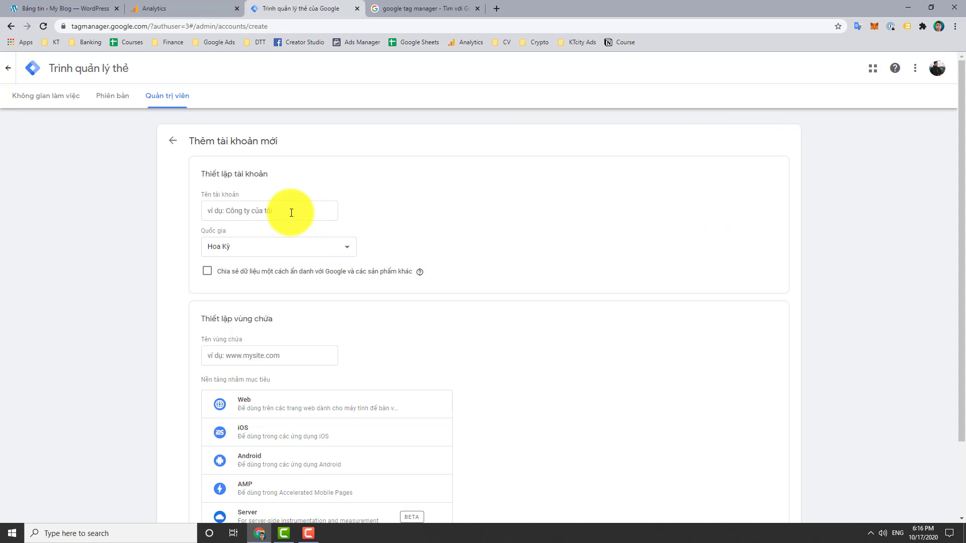
pyautogui.click(292, 213)
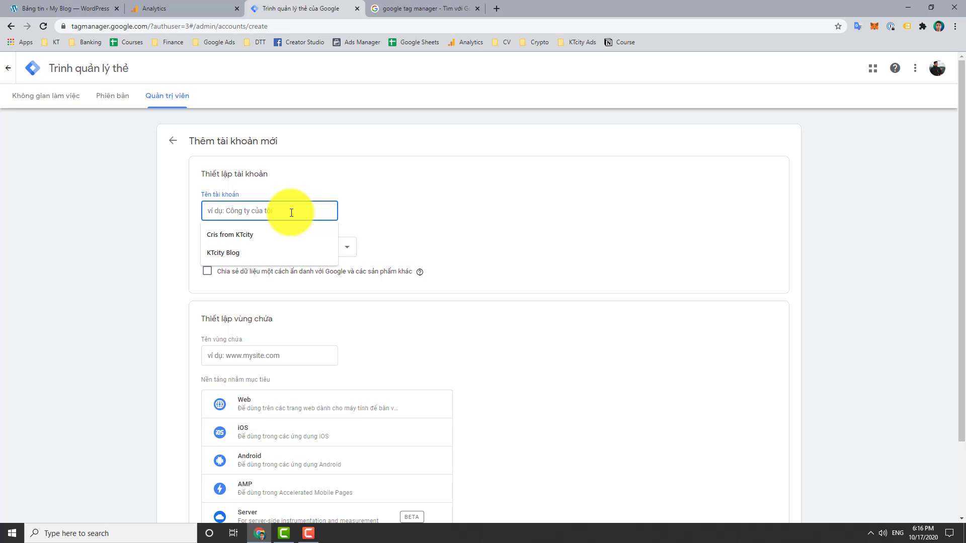
pyautogui.write('Đồng T')
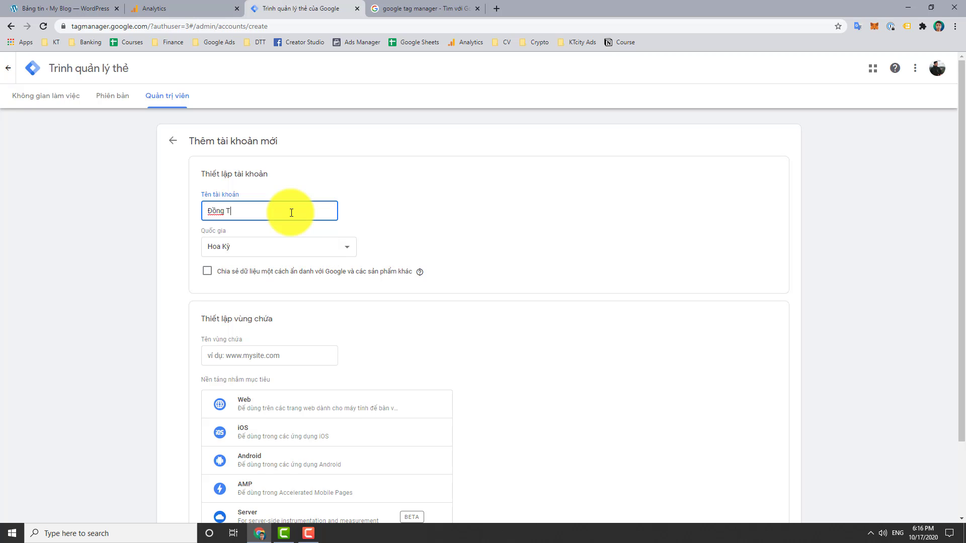
pyautogui.write('ấn Tiến')
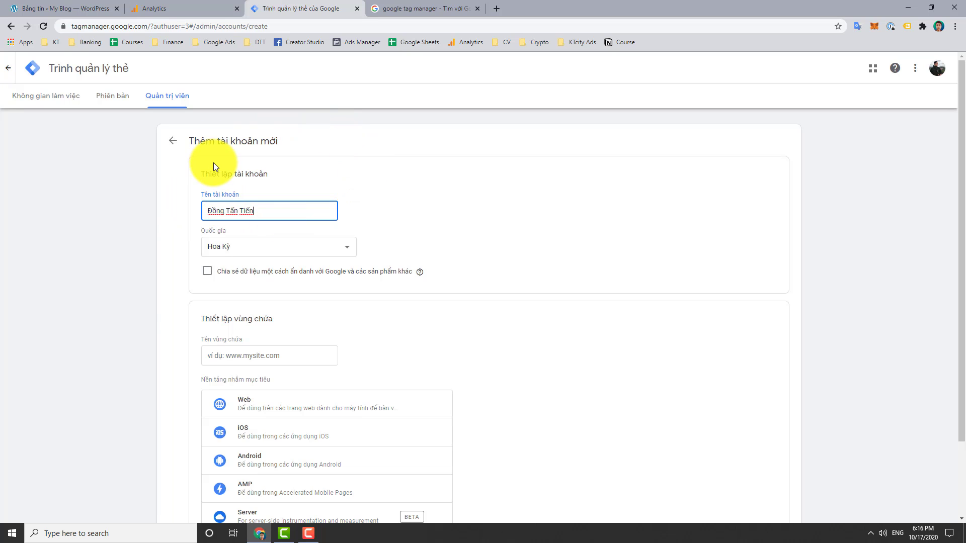
pyautogui.click(283, 247)
pyautogui.scroll(-15, 287, 345)
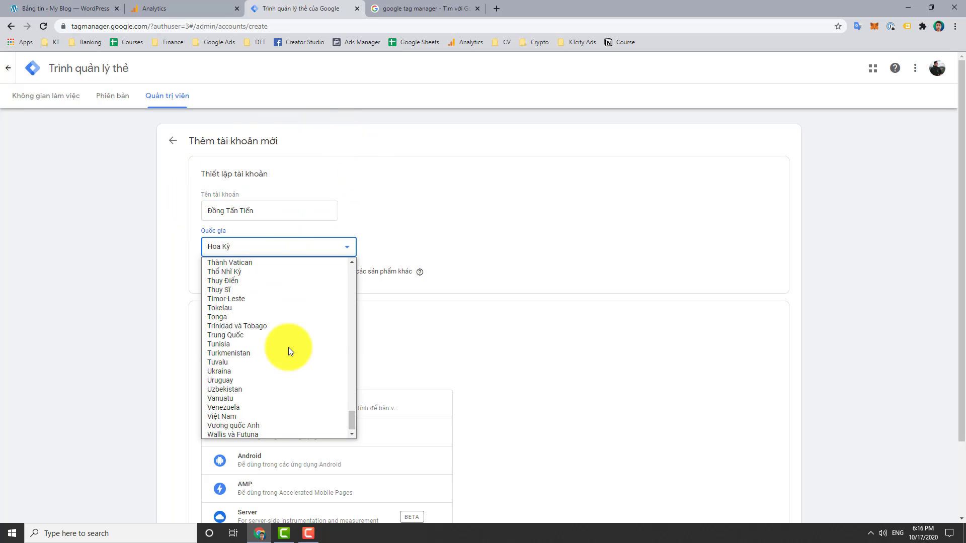
pyautogui.click(247, 415)
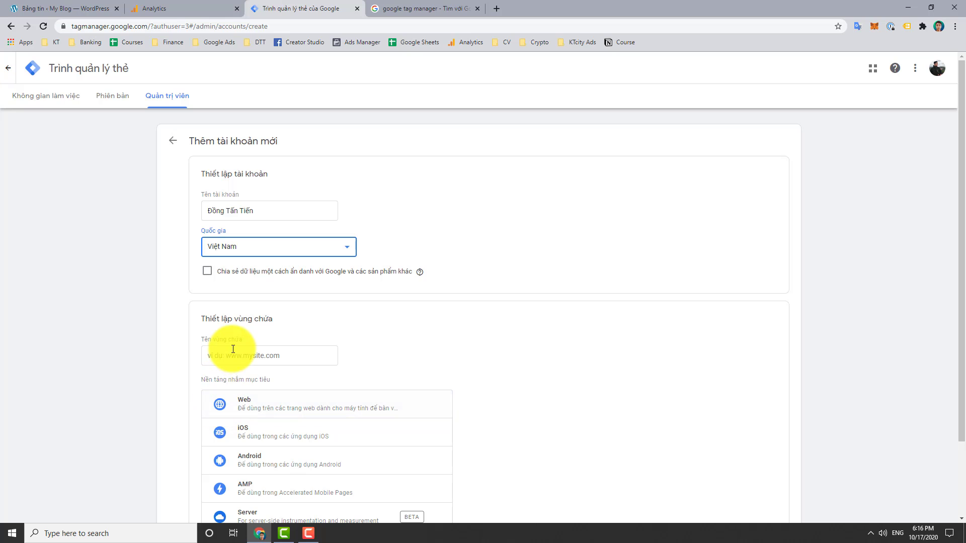
# Name the container dongtantien.com and target it at the Web platform
pyautogui.click(209, 272)
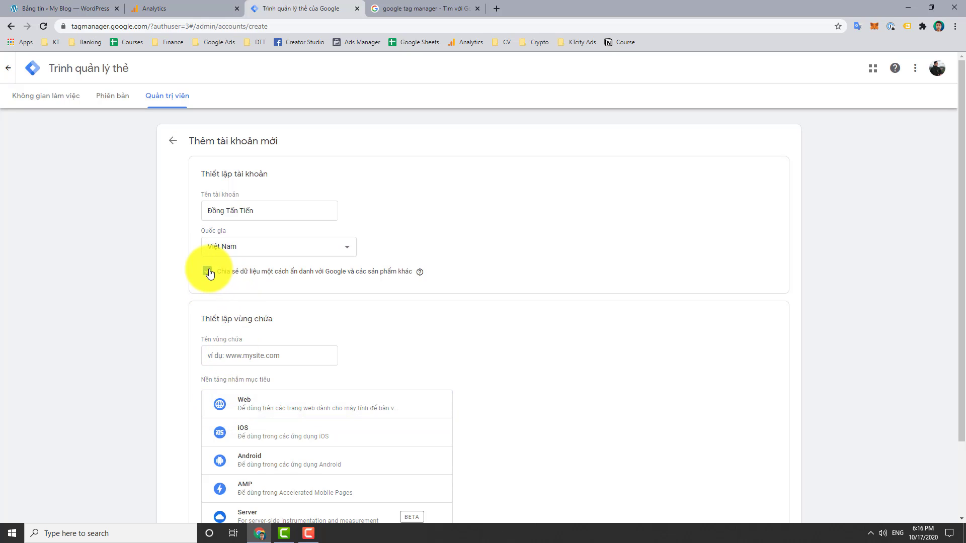
pyautogui.scroll(-1, 264, 331)
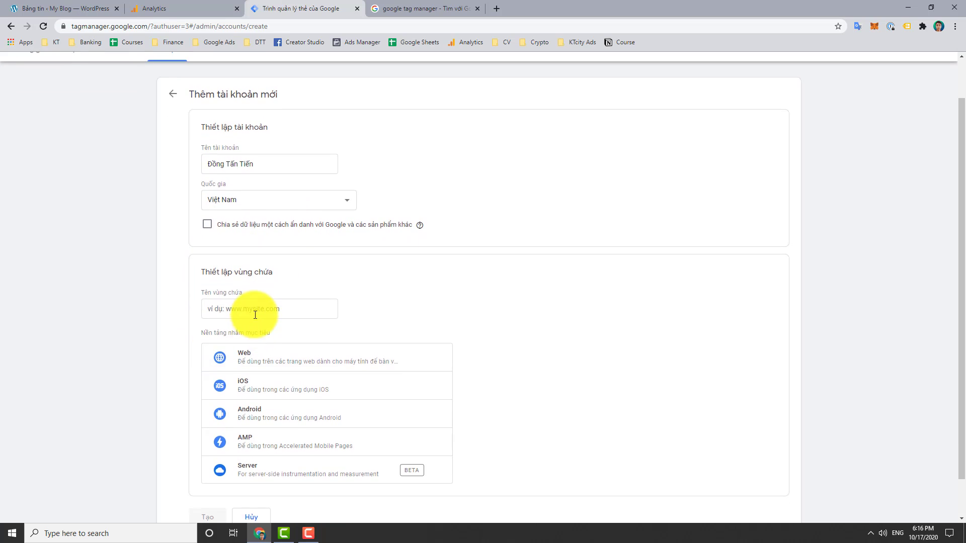
pyautogui.click(255, 308)
pyautogui.write('dongtantri')
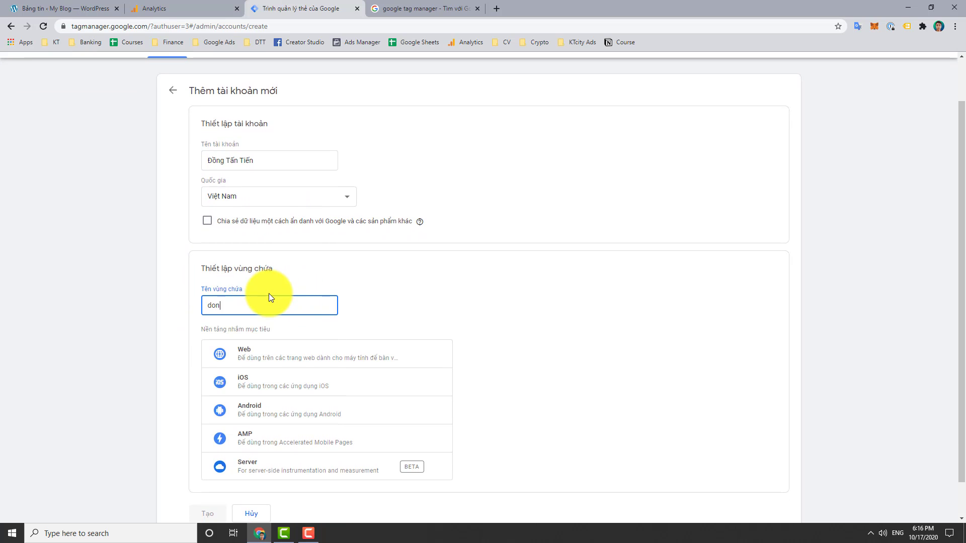
pyautogui.press('BackSpace')
pyautogui.press('BackSpace')
pyautogui.write('ie')
pyautogui.scroll(-1, 267, 295)
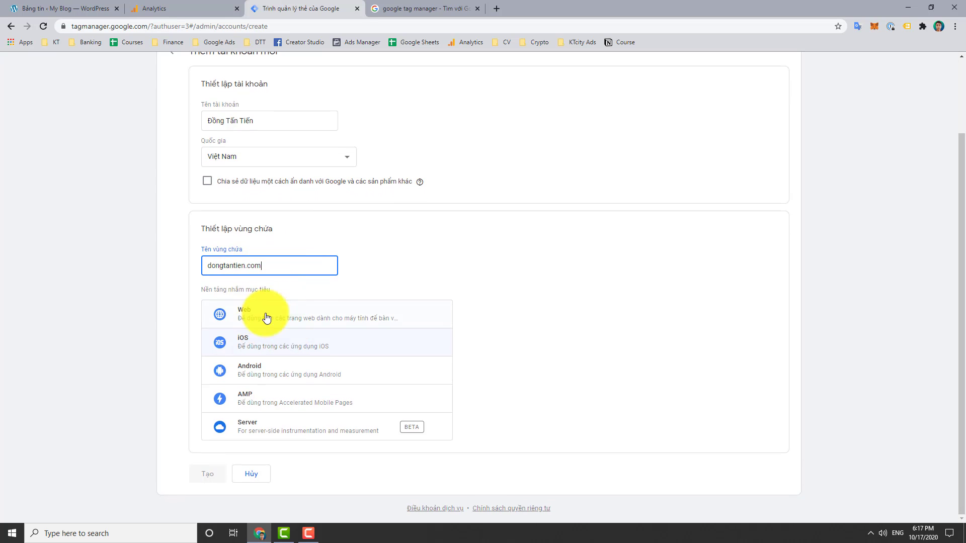
pyautogui.click(271, 318)
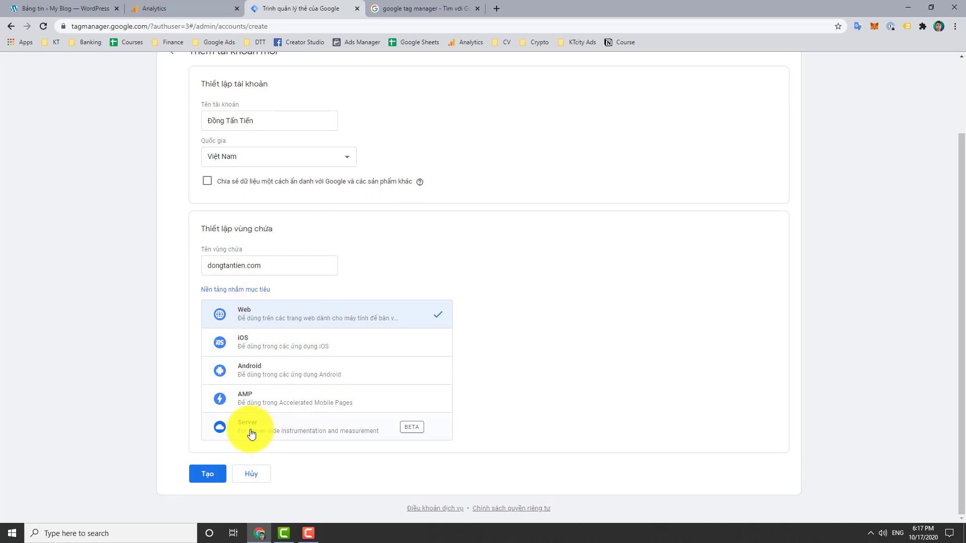
# Create the account, accept the GDPR and Tag Manager terms, and dismiss the install-code window
pyautogui.click(210, 475)
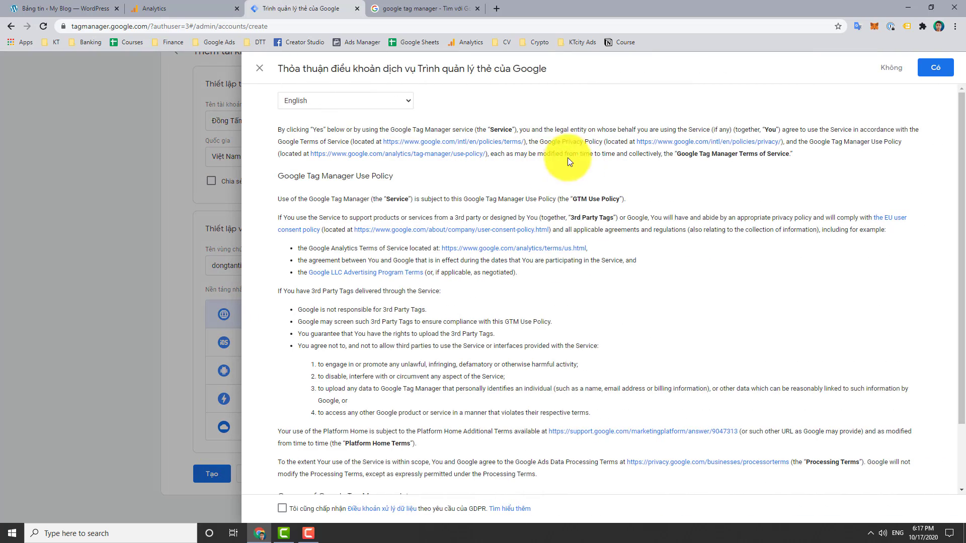
pyautogui.scroll(-3, 645, 263)
pyautogui.click(283, 508)
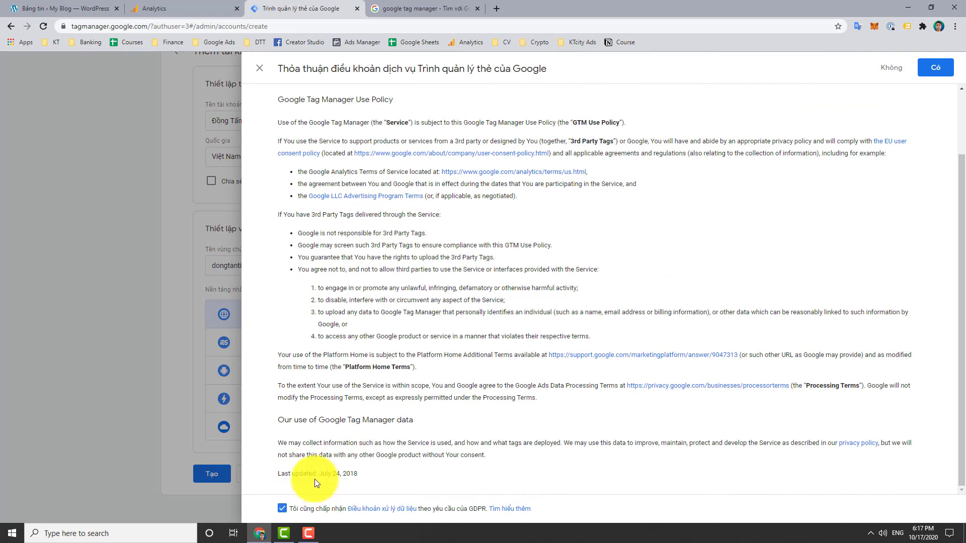
pyautogui.scroll(10, 316, 471)
pyautogui.click(936, 73)
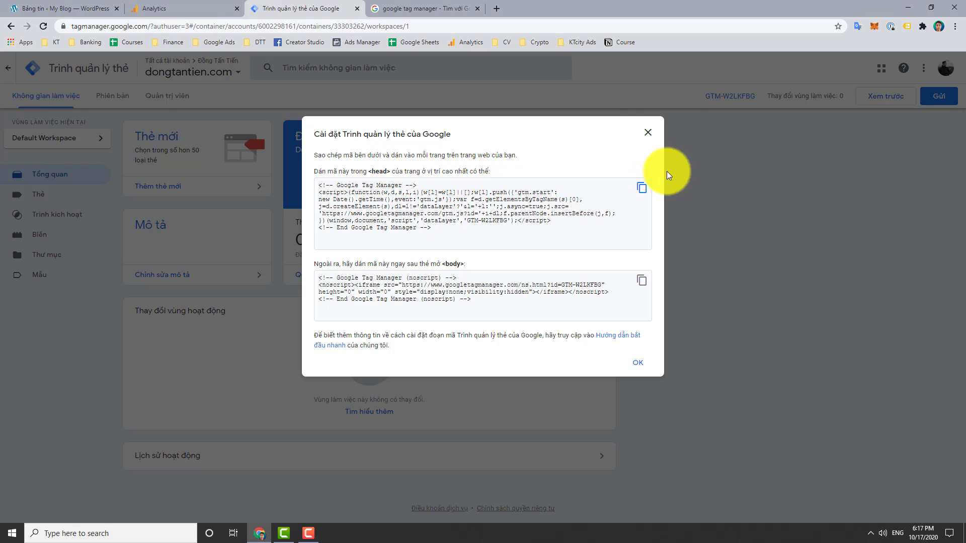
pyautogui.click(648, 132)
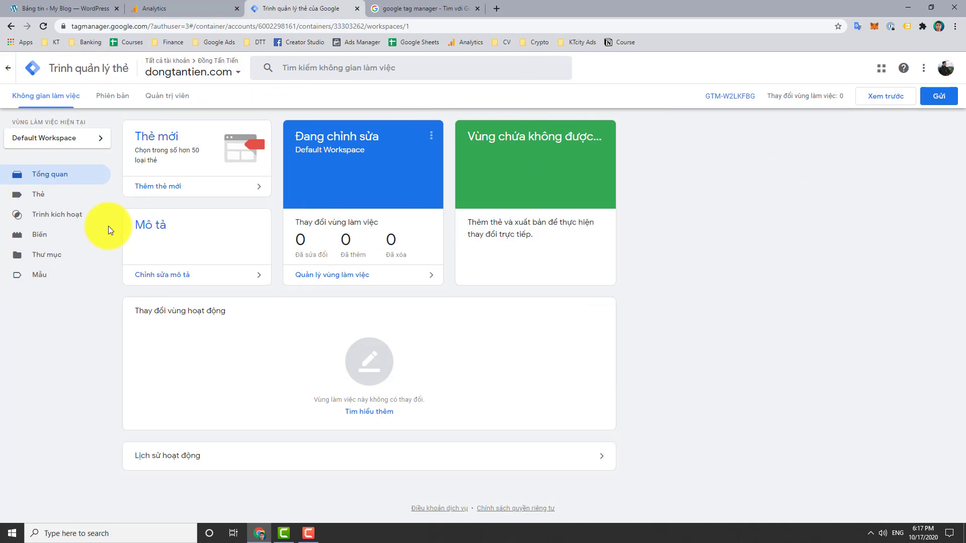
# Start a new Google Analytics: Cấu hình GA4 tag with the stream's Measurement ID pasted in
pyautogui.click(186, 191)
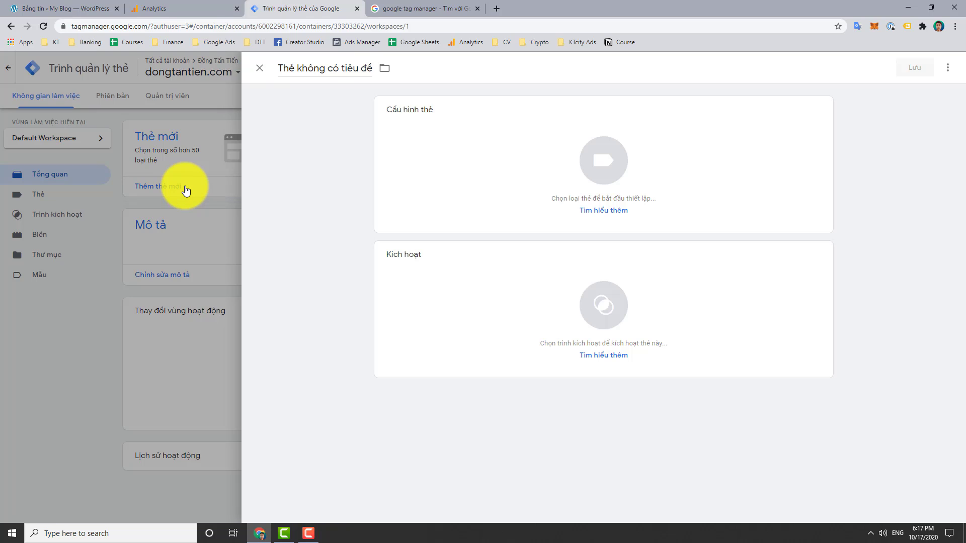
pyautogui.click(608, 160)
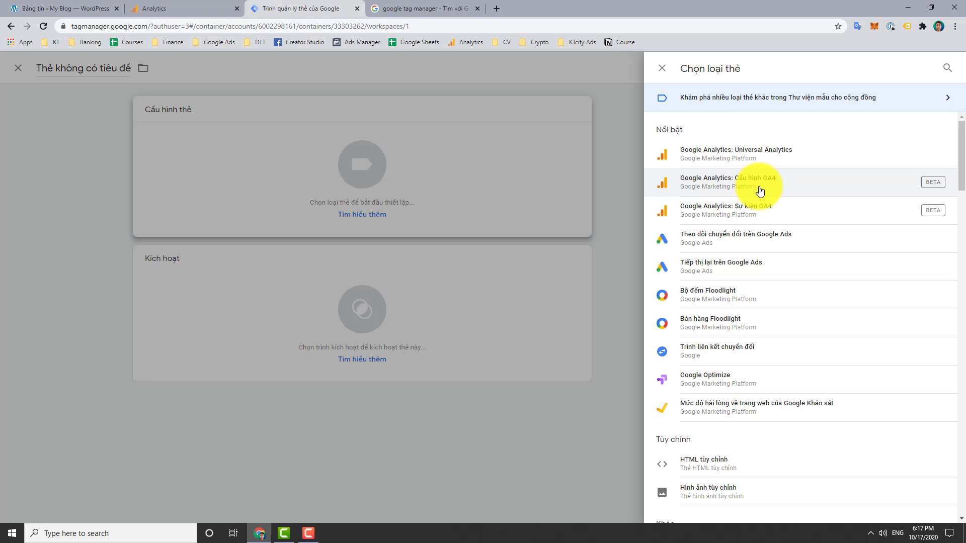
pyautogui.click(797, 186)
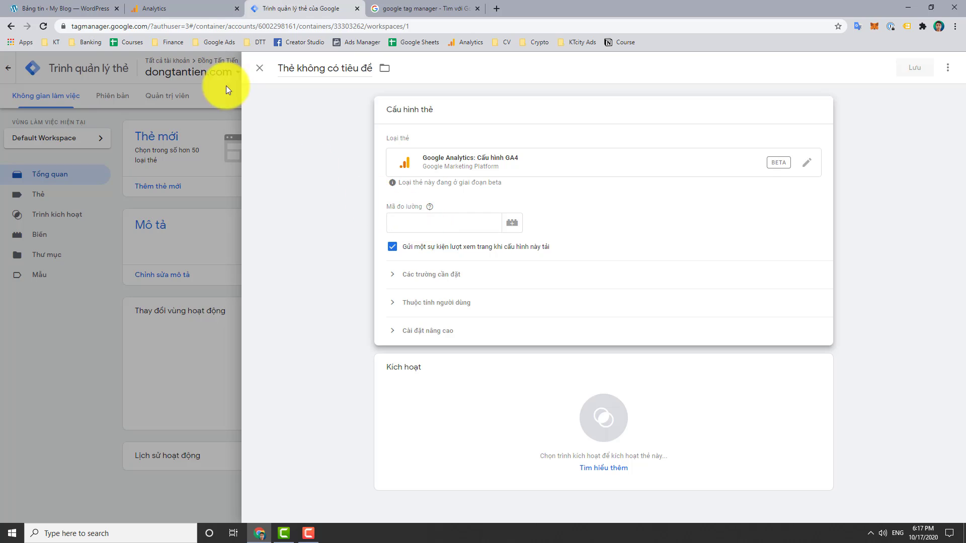
pyautogui.click(194, 10)
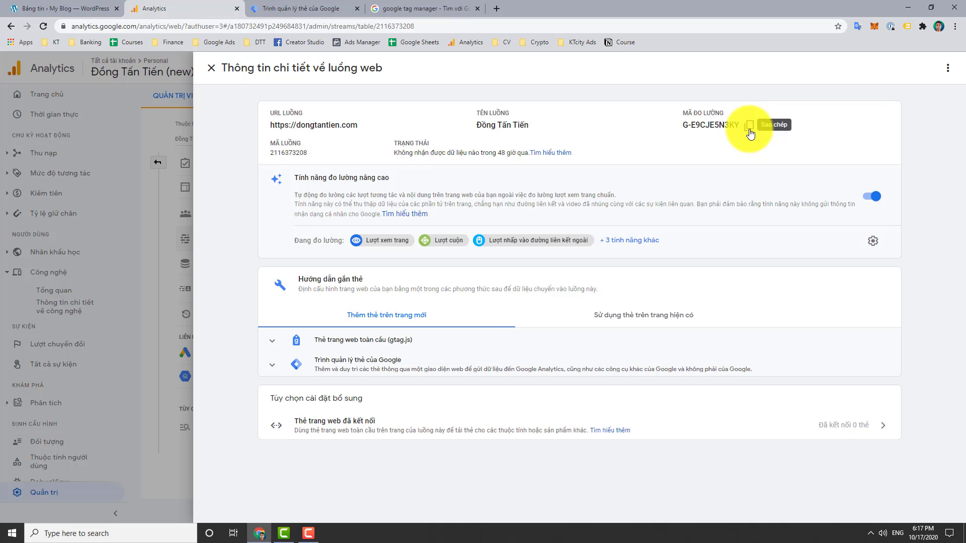
pyautogui.click(312, 10)
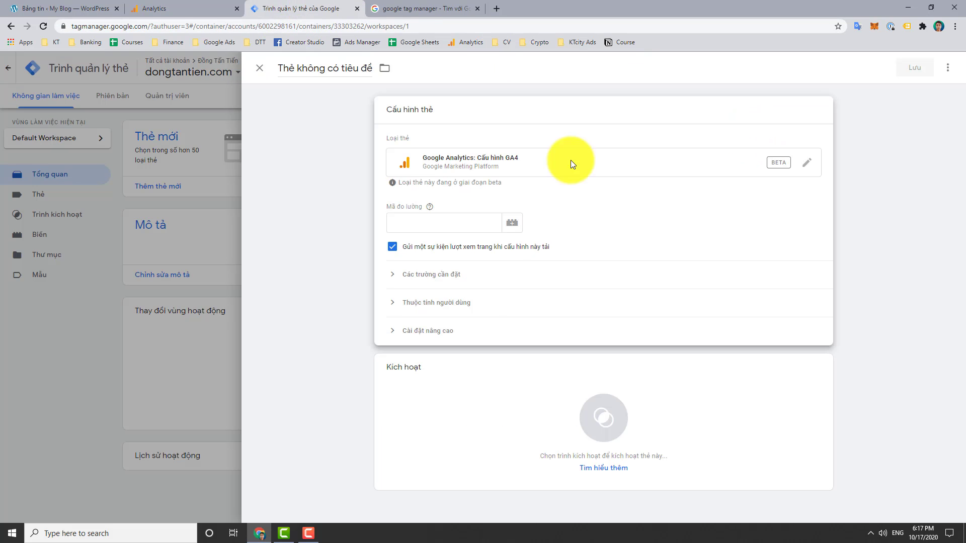
pyautogui.rightClick(457, 223)
pyautogui.click(503, 301)
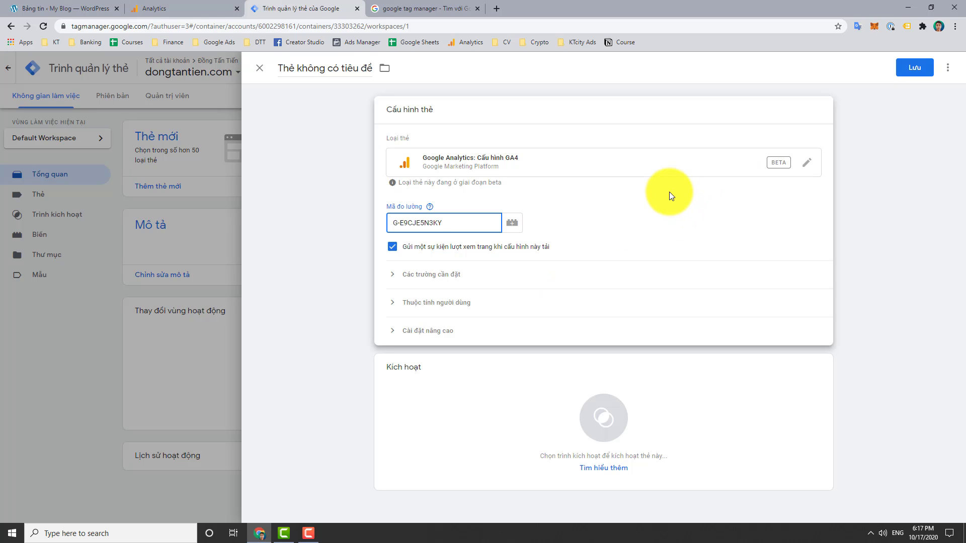
# Make the tag fire on All Pages and save it as 'Google Analytics Cấu hình GA4'
pyautogui.click(606, 425)
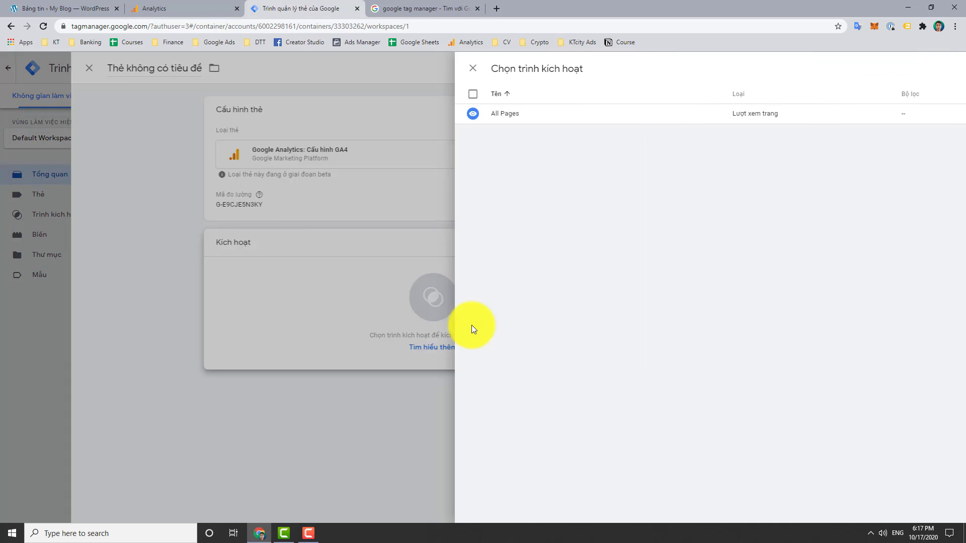
pyautogui.click(325, 117)
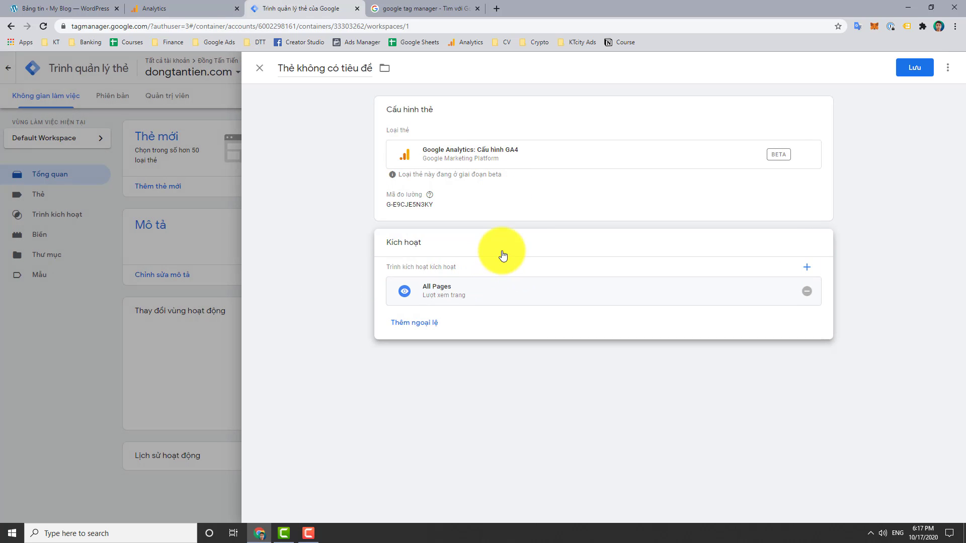
pyautogui.click(915, 67)
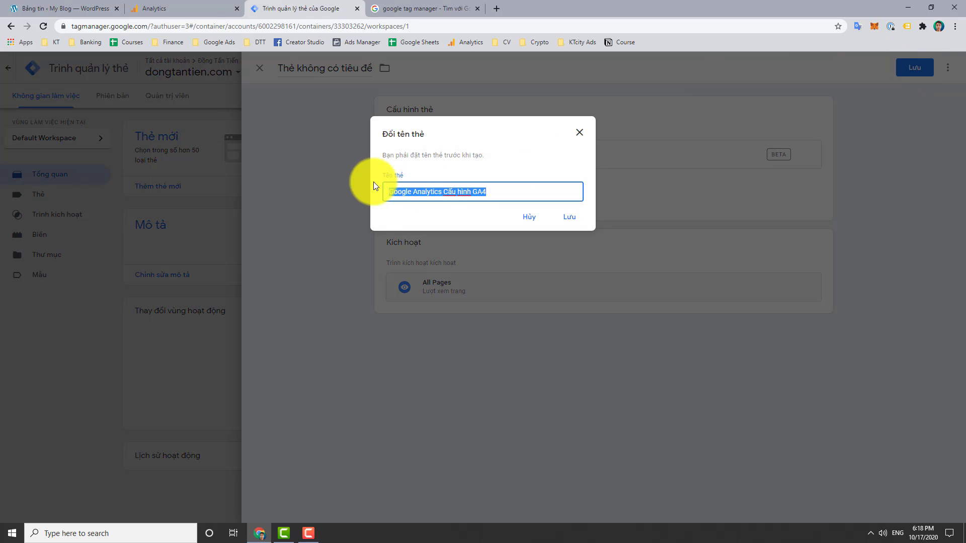
pyautogui.click(576, 218)
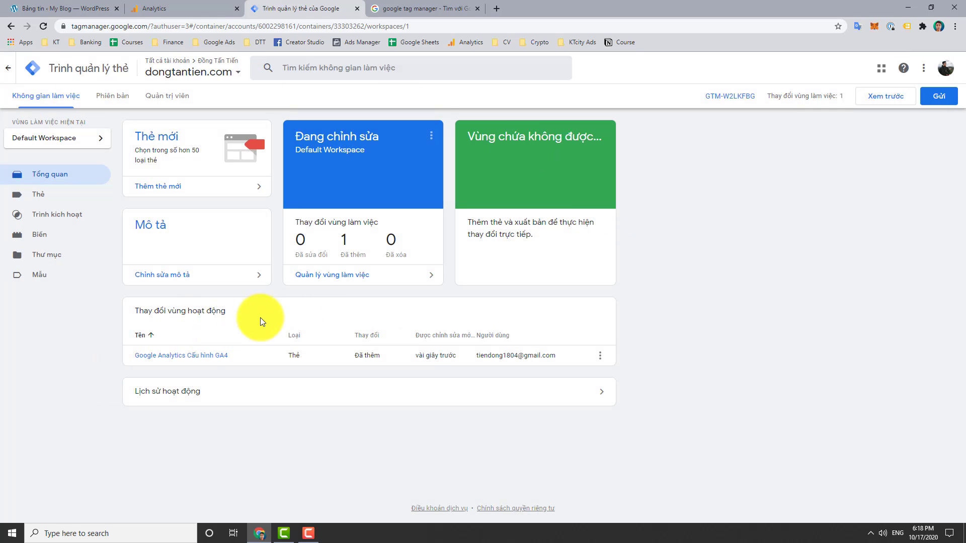
# Submit and publish the workspace changes without a version description
pyautogui.click(950, 103)
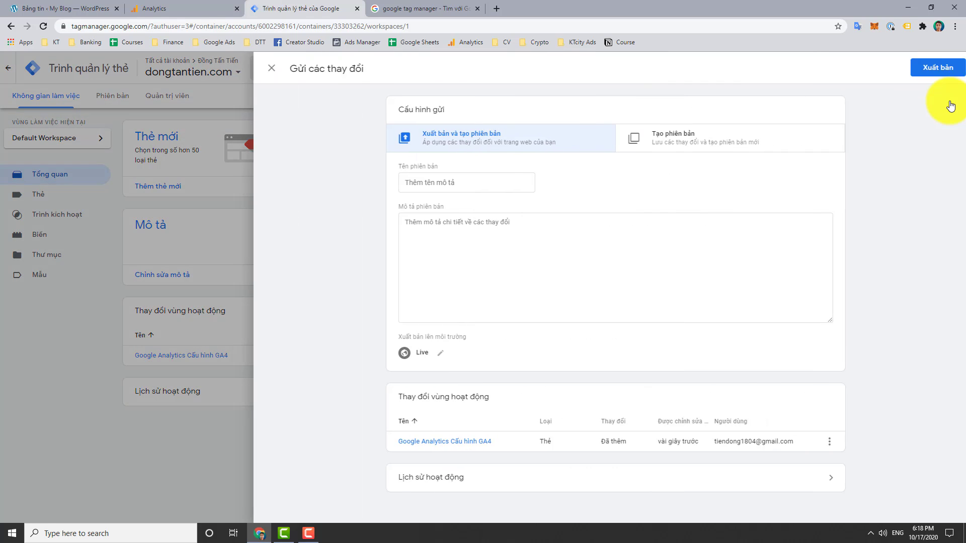
pyautogui.click(945, 72)
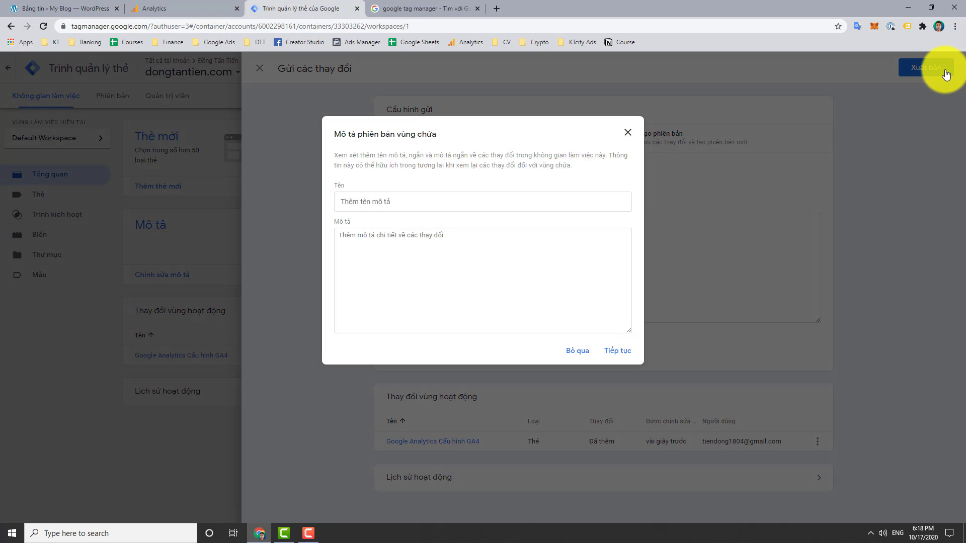
pyautogui.click(622, 352)
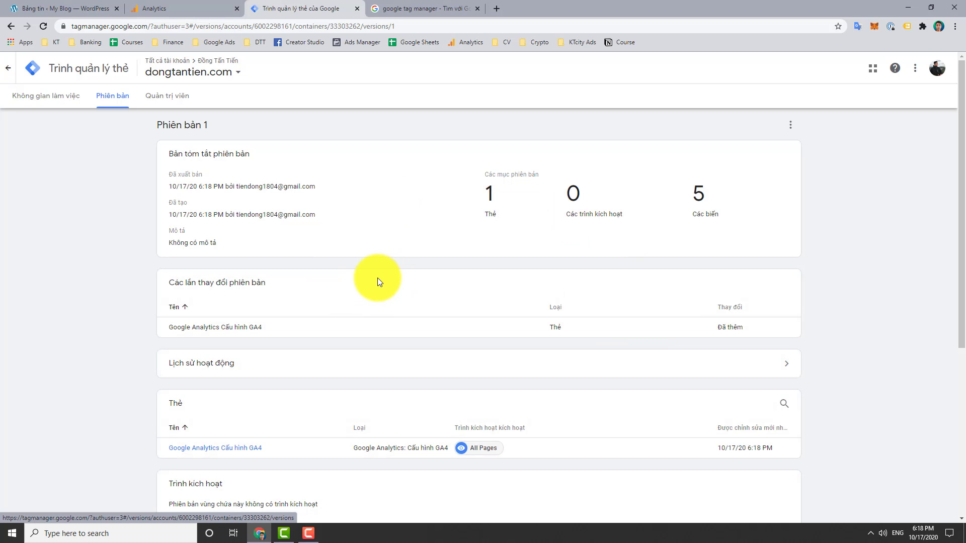
# Return to Tag Manager's overview of all accounts and containers
pyautogui.click(182, 6)
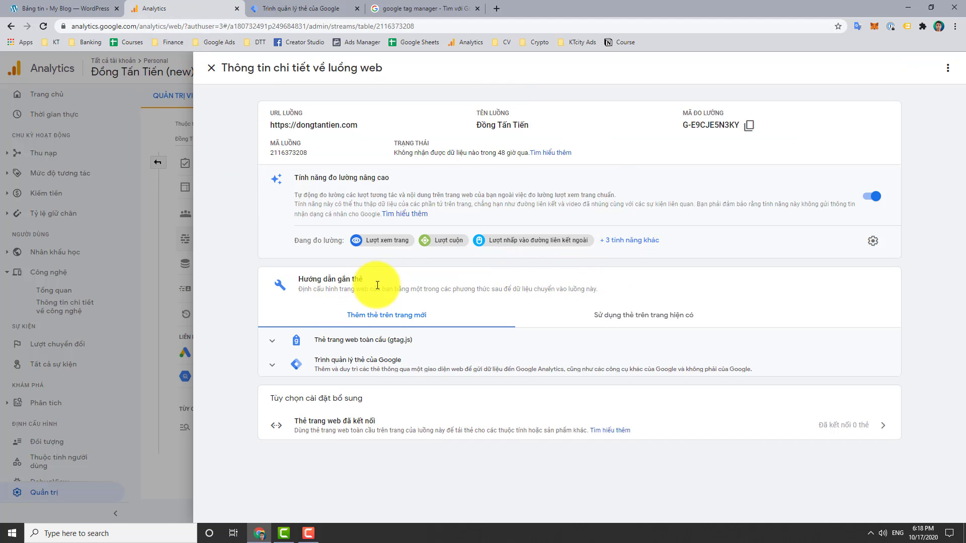
pyautogui.click(309, 8)
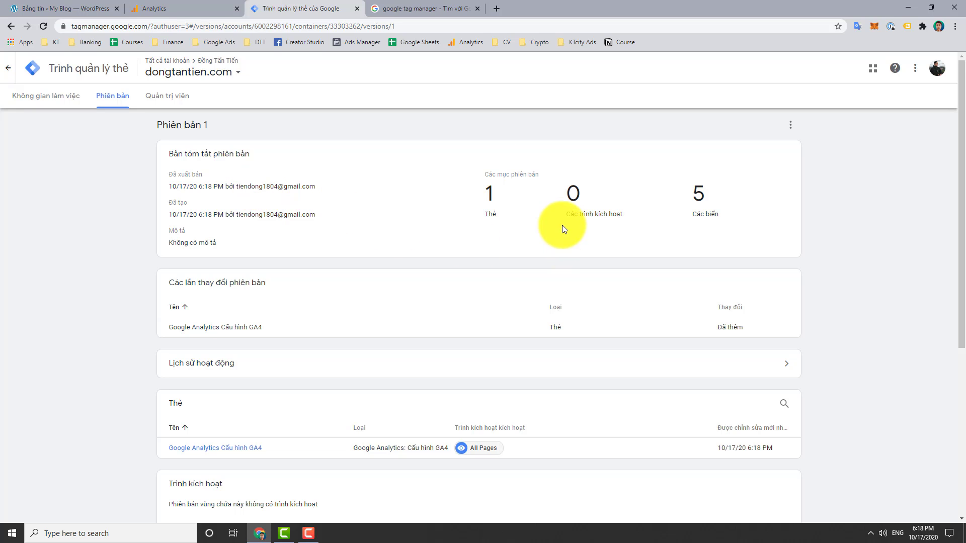
pyautogui.press('F10')
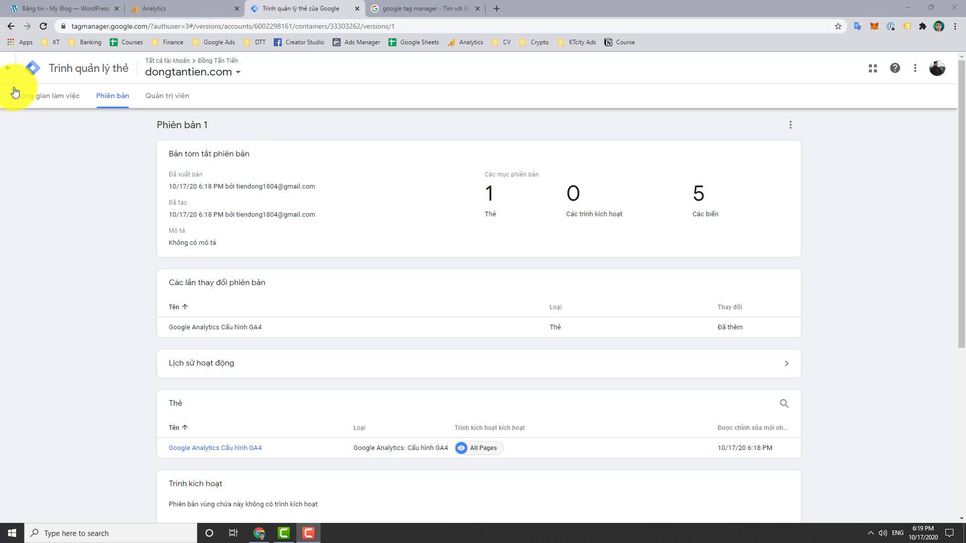
pyautogui.click(47, 71)
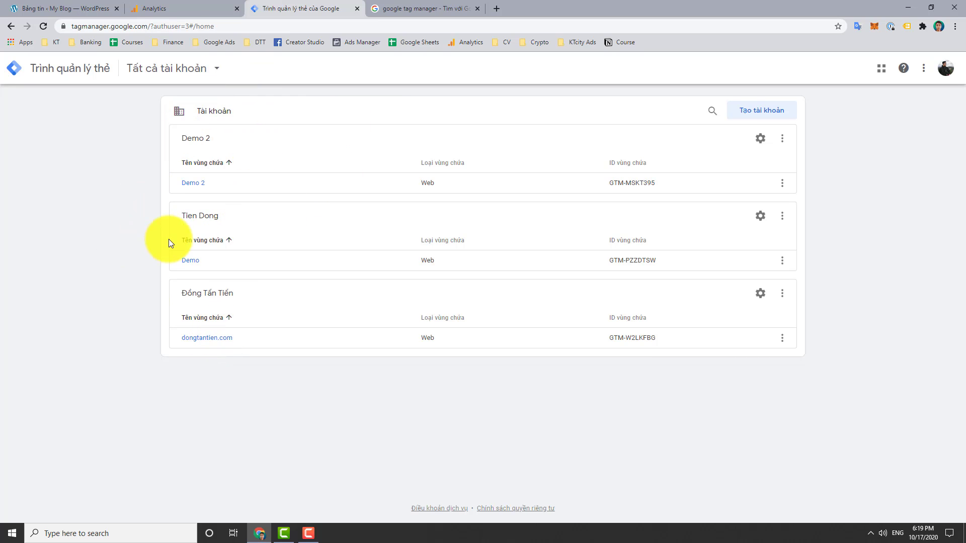
# In dongtantien.com, start a Universal Analytics Lượt xem trang tag with a new settings variable
pyautogui.click(207, 344)
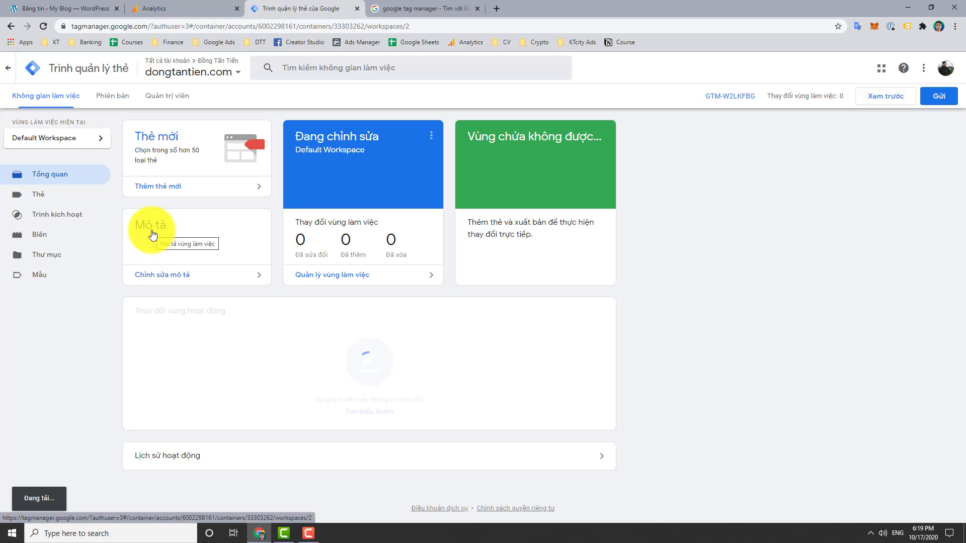
pyautogui.click(179, 187)
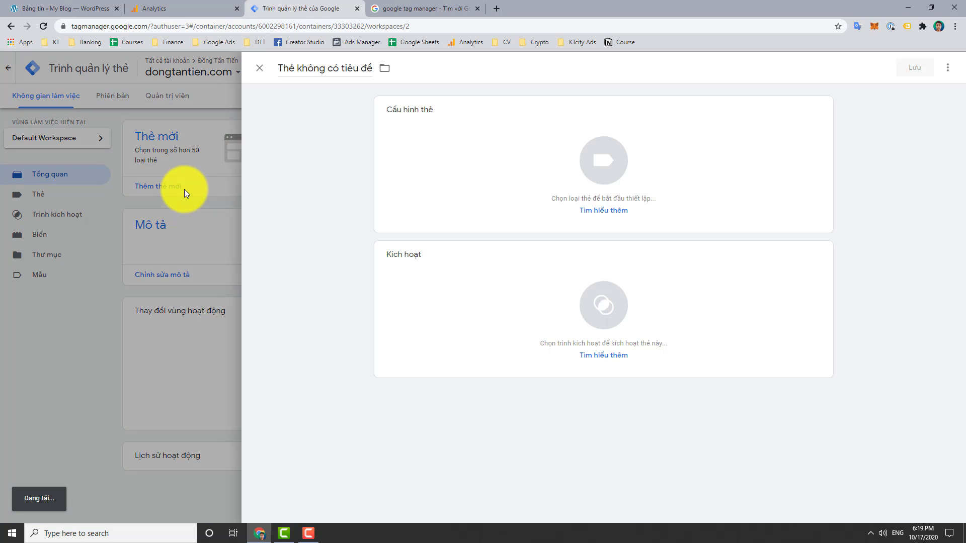
pyautogui.click(594, 171)
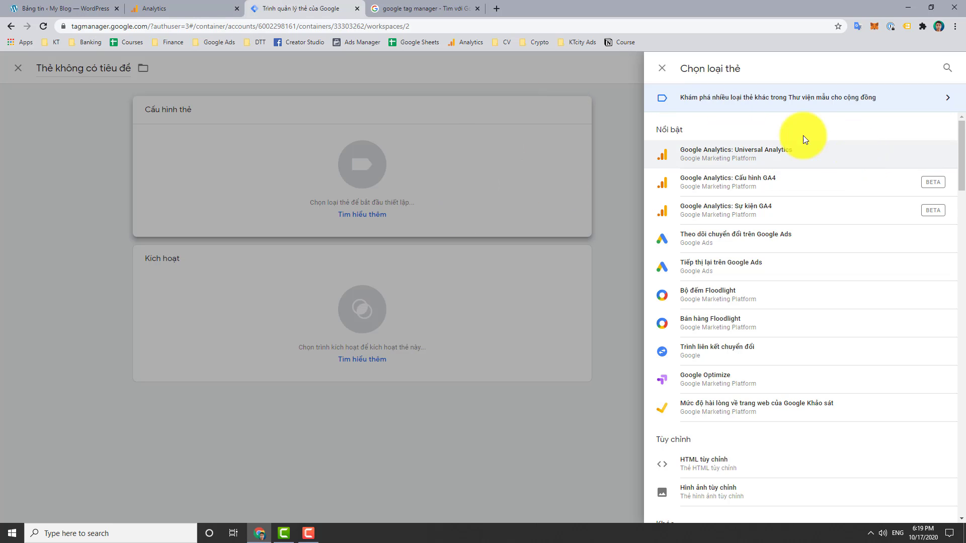
pyautogui.click(703, 159)
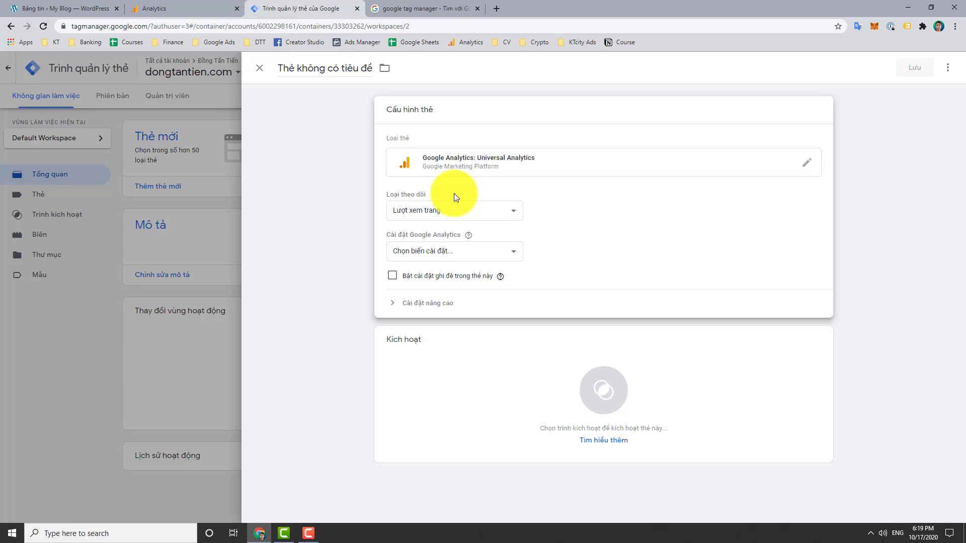
pyautogui.click(451, 209)
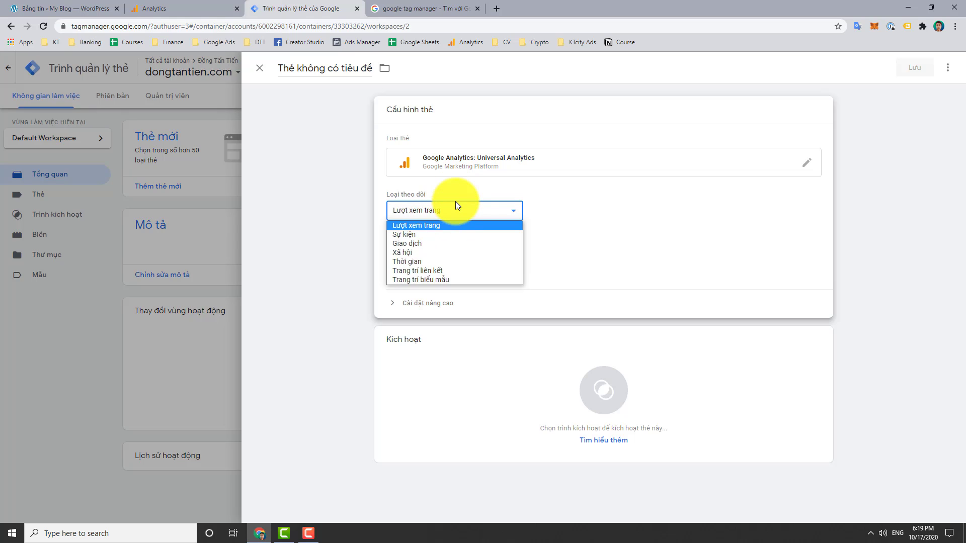
pyautogui.click(351, 204)
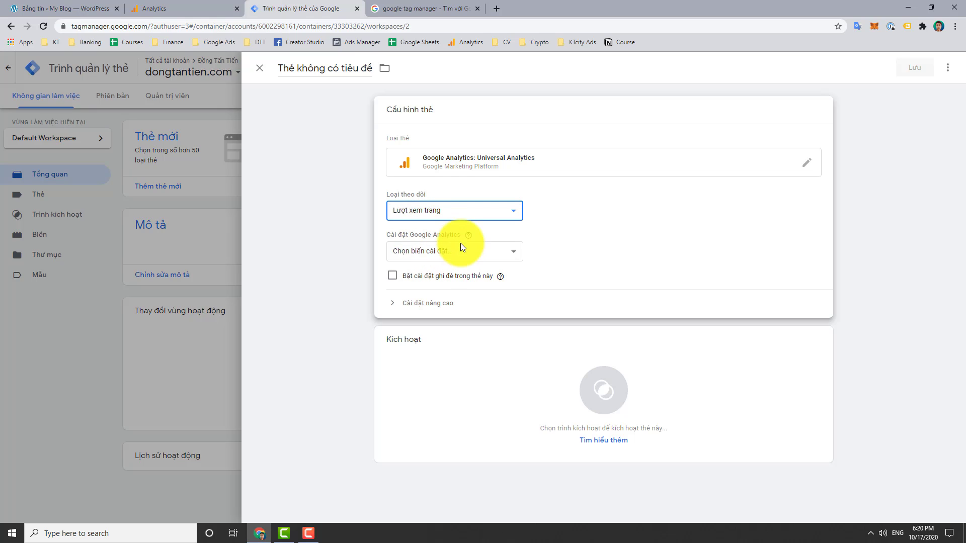
pyautogui.click(445, 251)
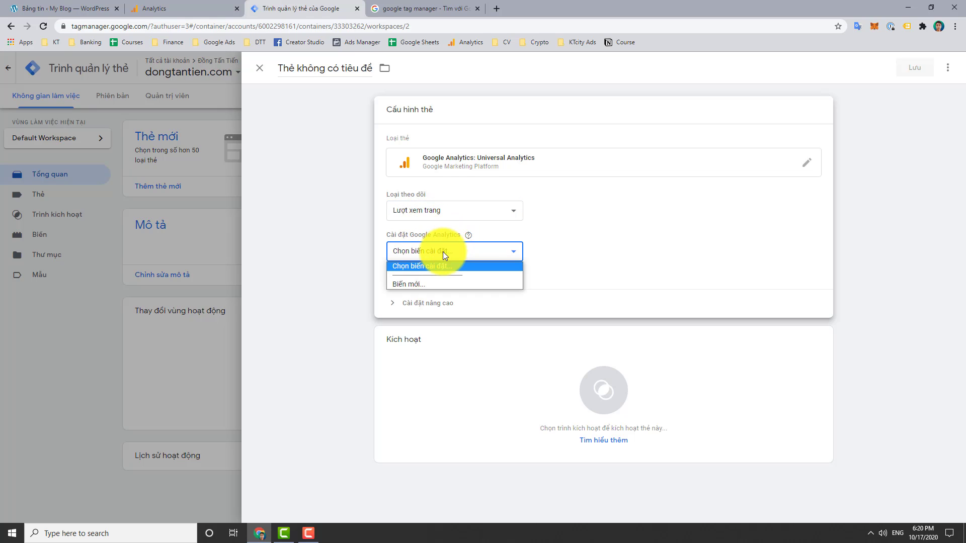
pyautogui.click(410, 284)
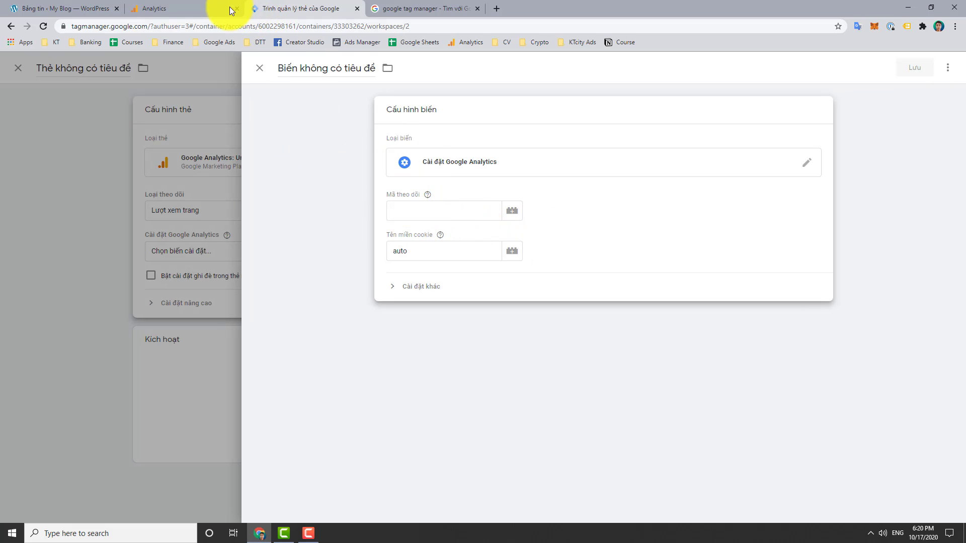
# Copy the tracking ID from the Analytics property settings
pyautogui.click(191, 9)
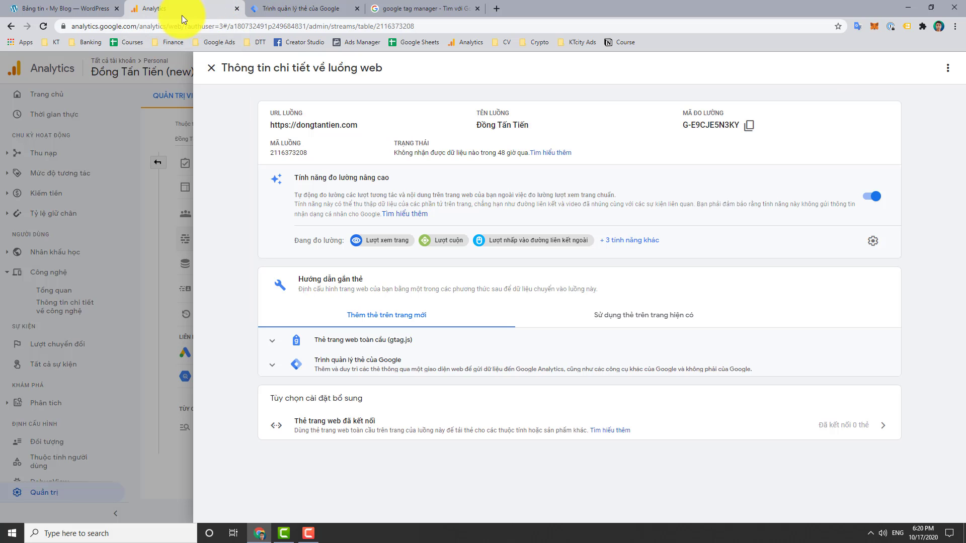
pyautogui.click(173, 105)
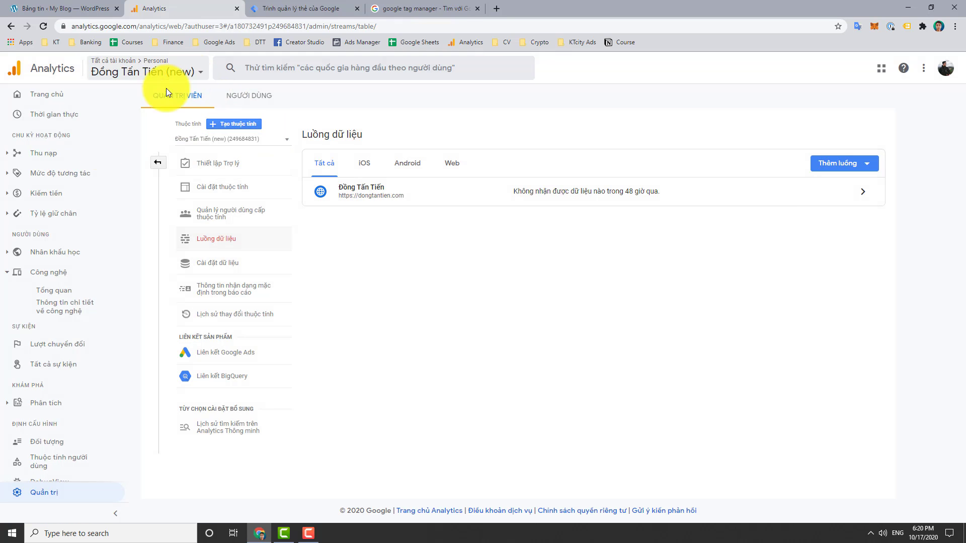
pyautogui.click(309, 533)
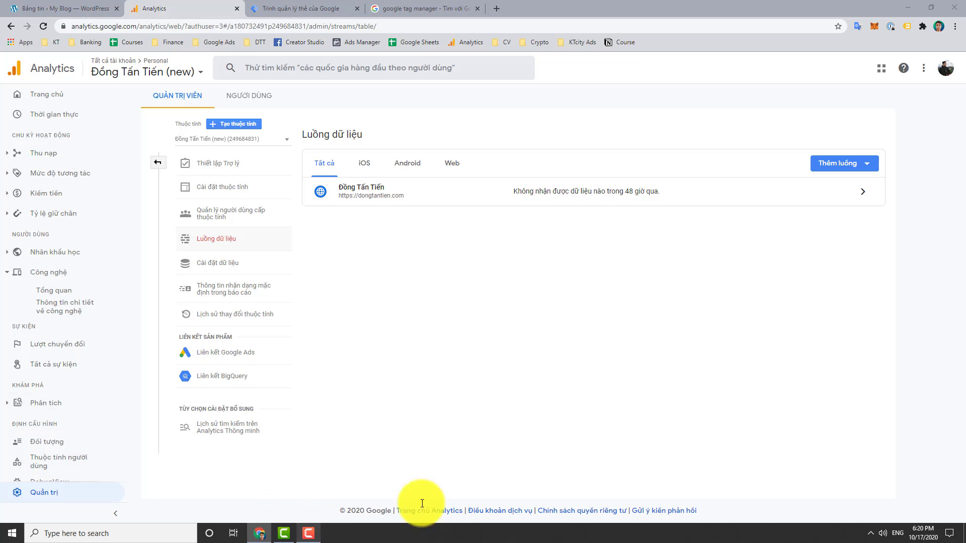
pyautogui.click(922, 492)
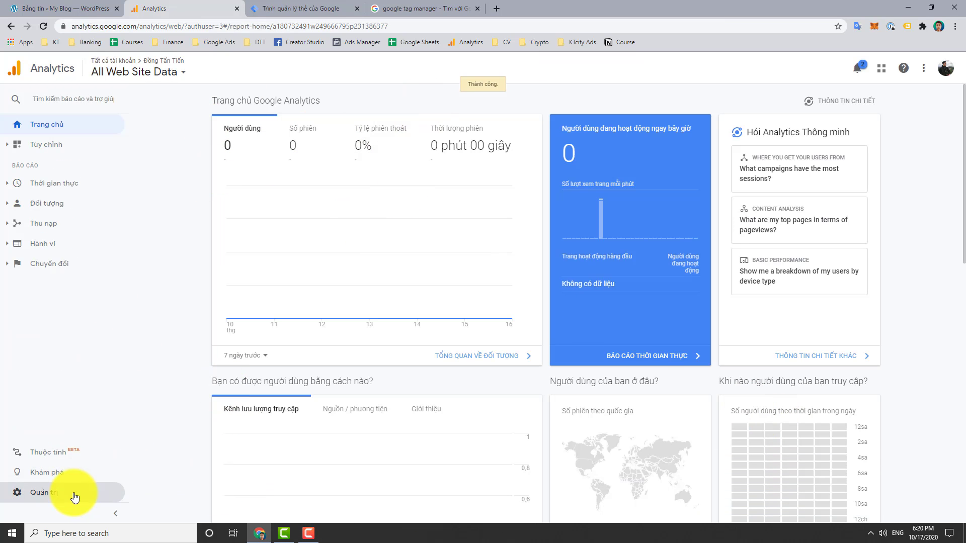
pyautogui.click(97, 498)
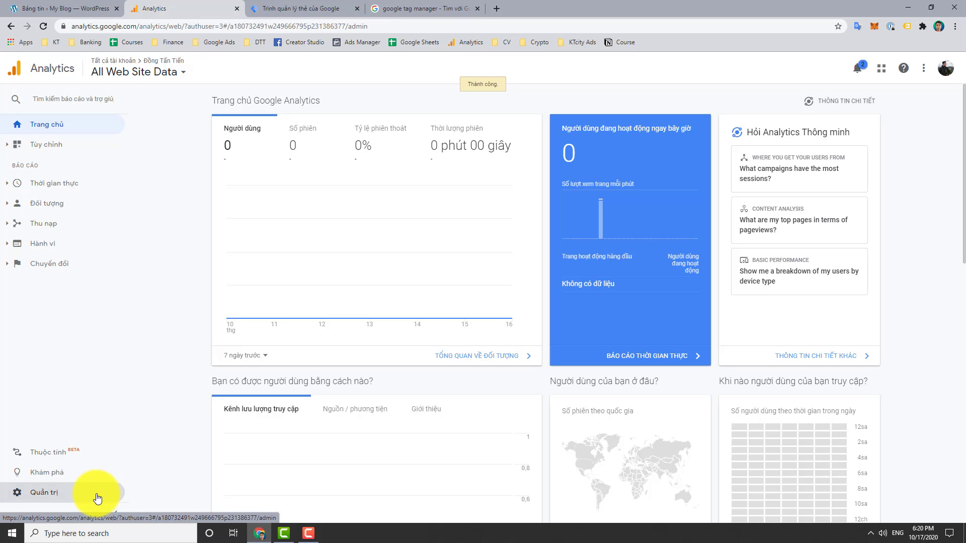
pyautogui.click(394, 173)
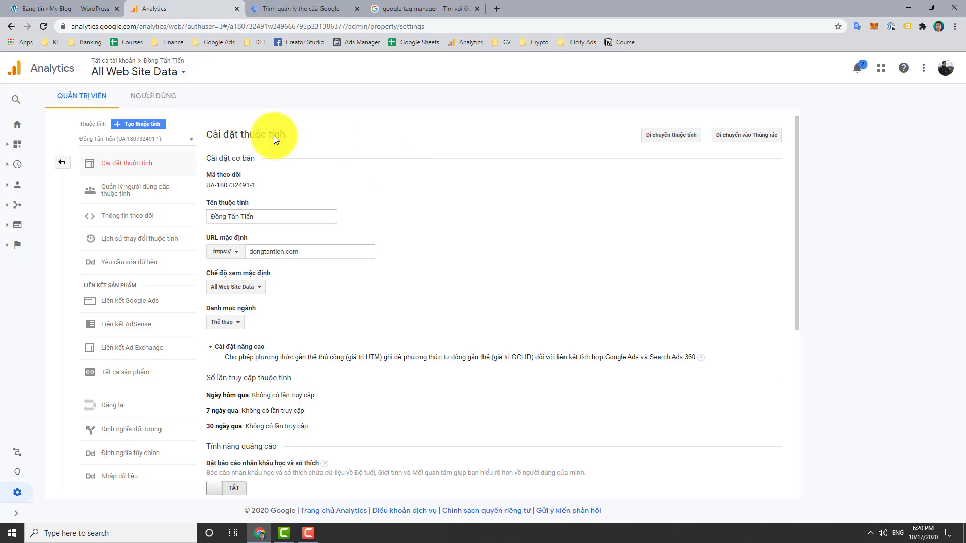
pyautogui.moveTo(255, 185); pyautogui.dragTo(206, 188)
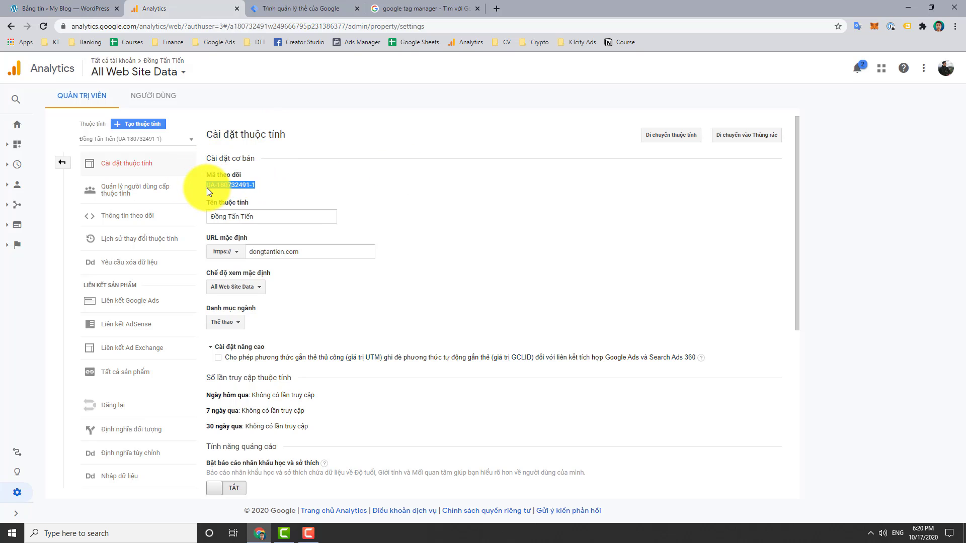
pyautogui.rightClick(222, 187)
pyautogui.click(241, 194)
# Paste the tracking ID into the settings variable and expand its additional settings
pyautogui.click(312, 9)
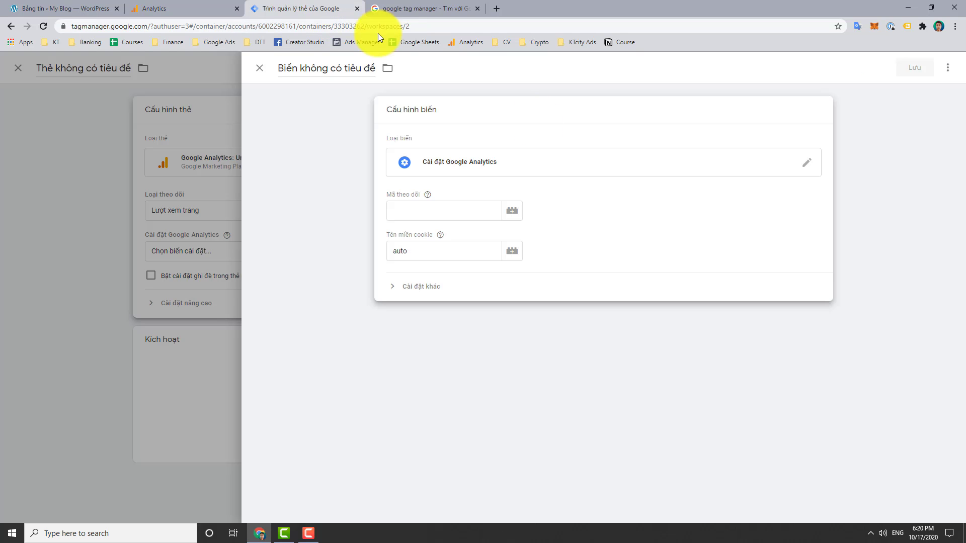
pyautogui.rightClick(437, 209)
pyautogui.click(496, 277)
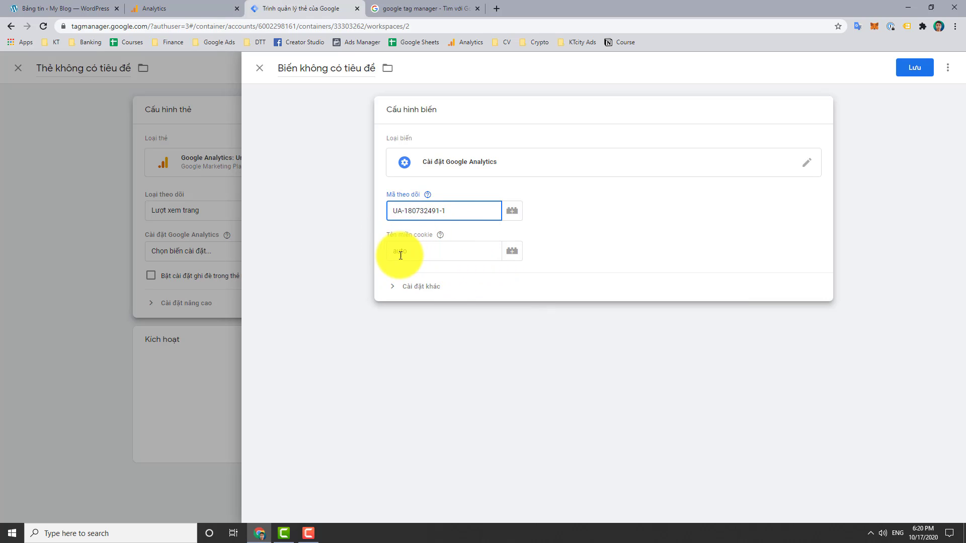
pyautogui.click(428, 286)
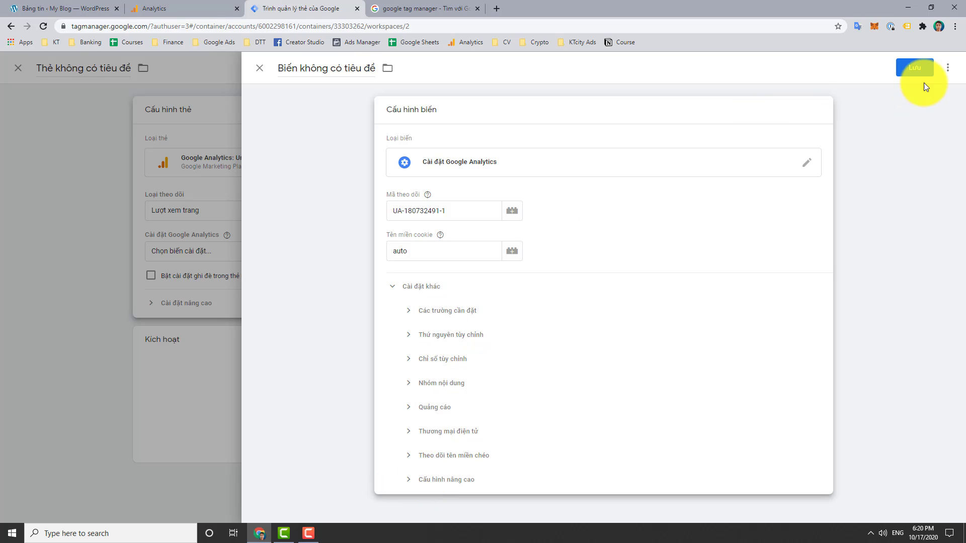
# Save the settings variable, then save the 'Google Analytics Universal Analytics' tag firing on All Pages
pyautogui.click(920, 70)
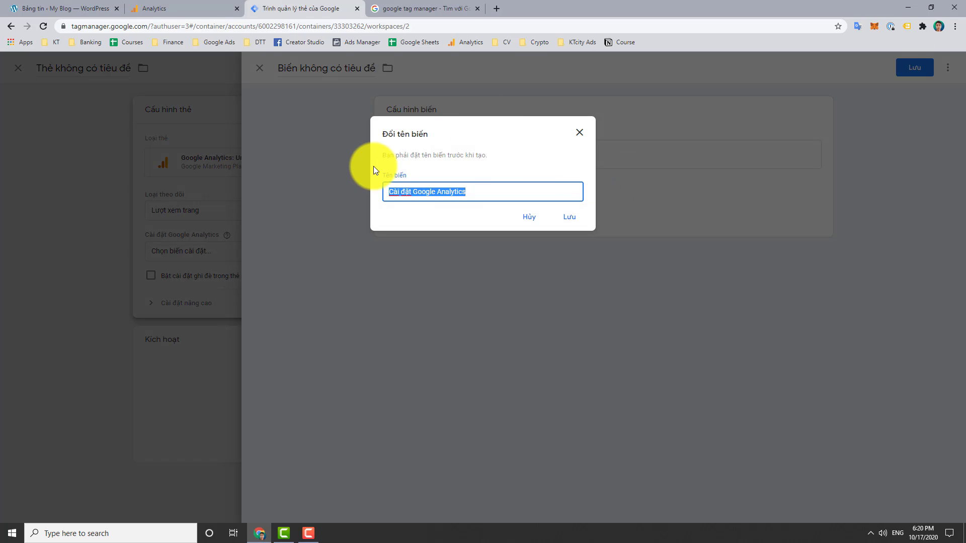
pyautogui.click(569, 217)
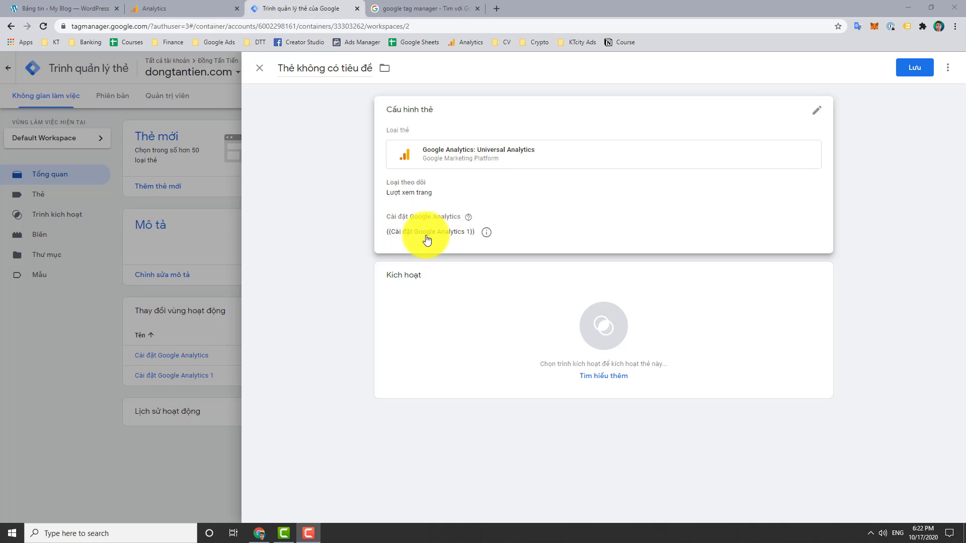
pyautogui.click(559, 314)
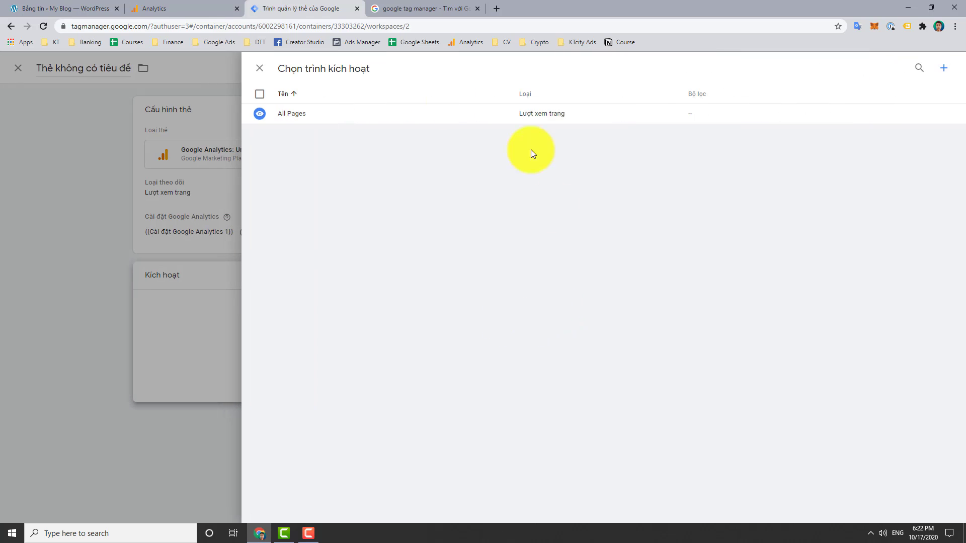
pyautogui.click(337, 119)
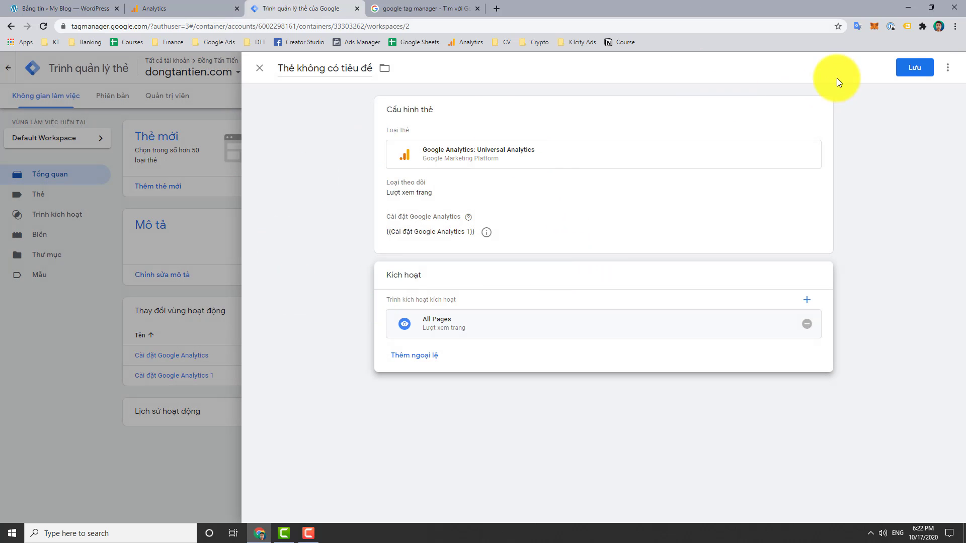
pyautogui.click(920, 75)
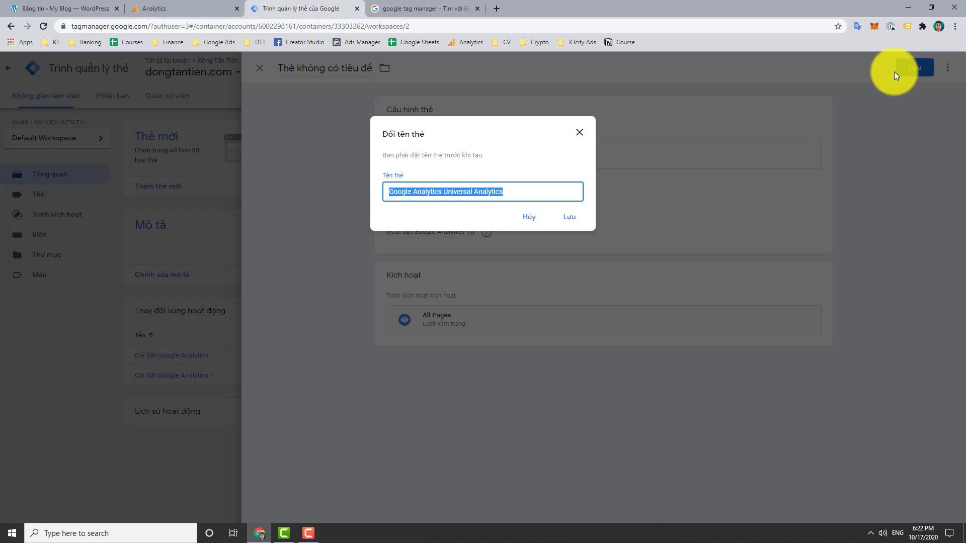
pyautogui.click(563, 221)
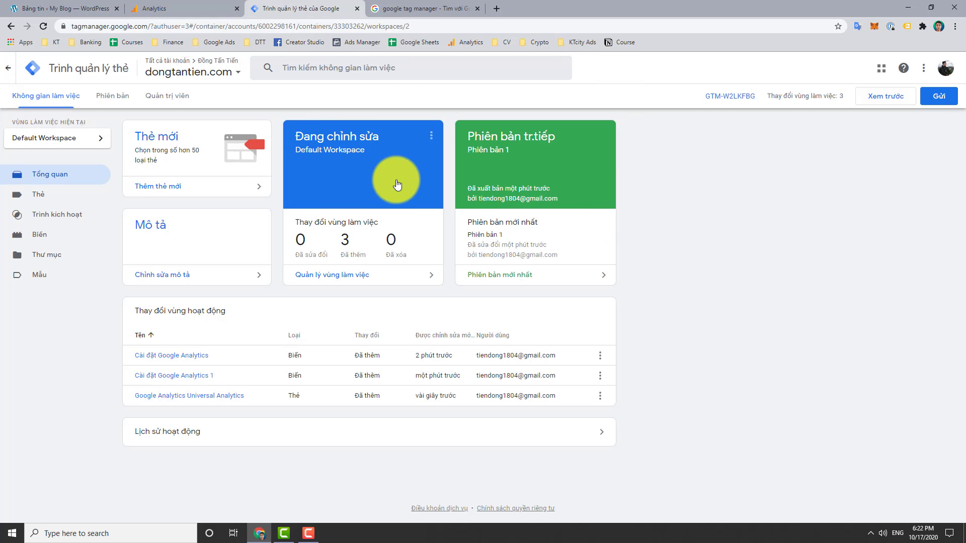
# Publish the workspace changes as container Version 2 without a version description
pyautogui.click(942, 98)
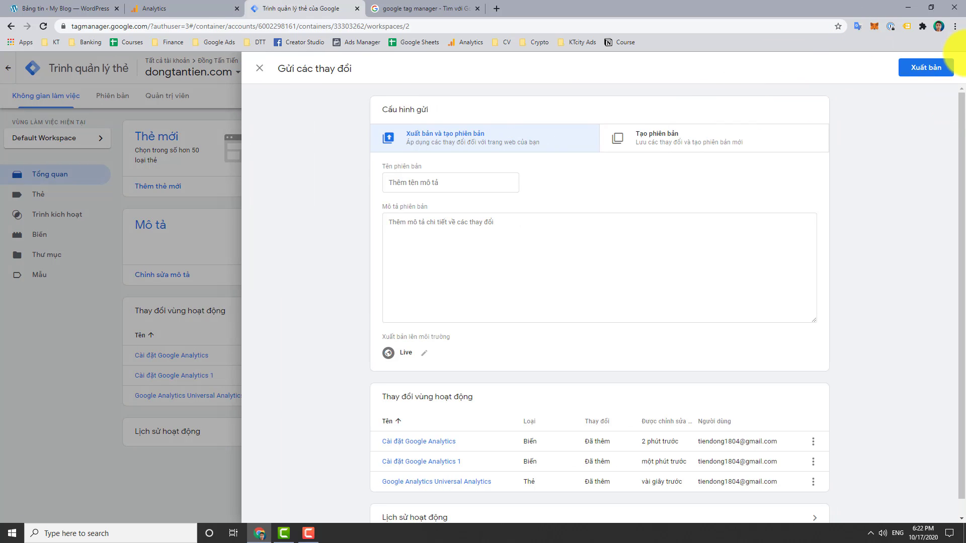
pyautogui.click(916, 69)
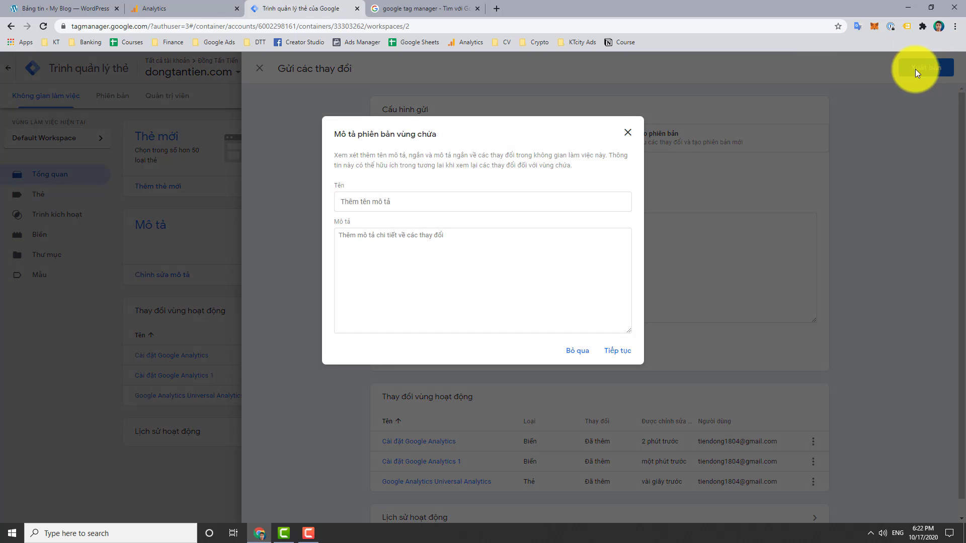
pyautogui.click(618, 352)
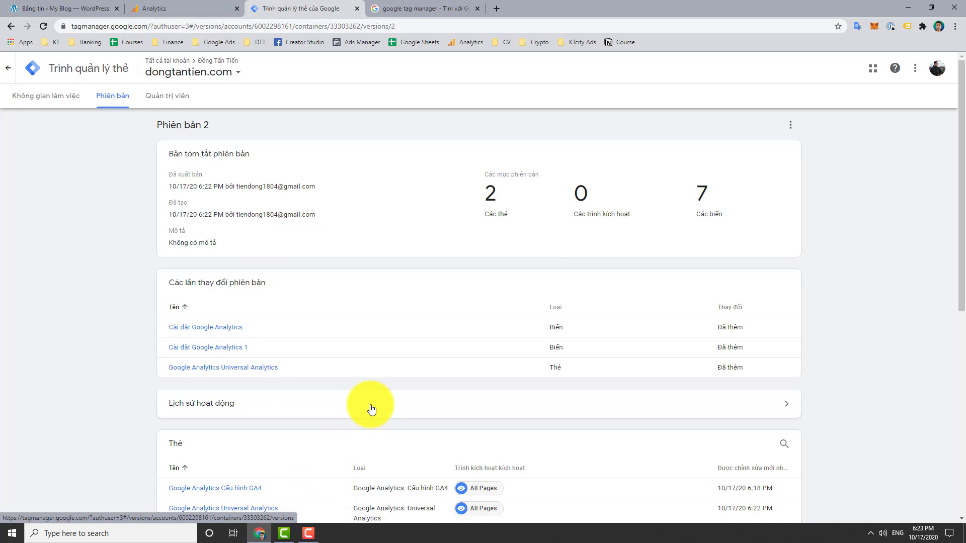
pyautogui.click(307, 534)
pyautogui.click(923, 486)
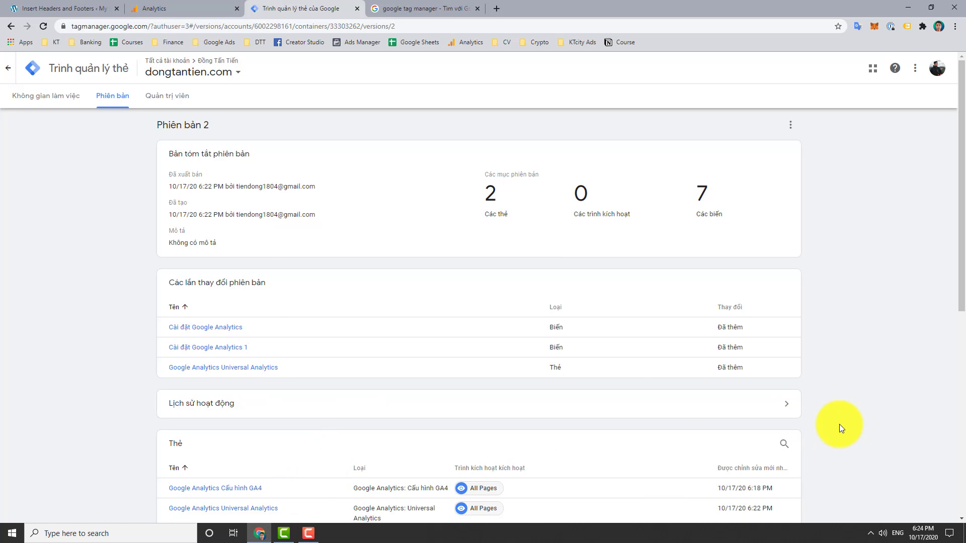